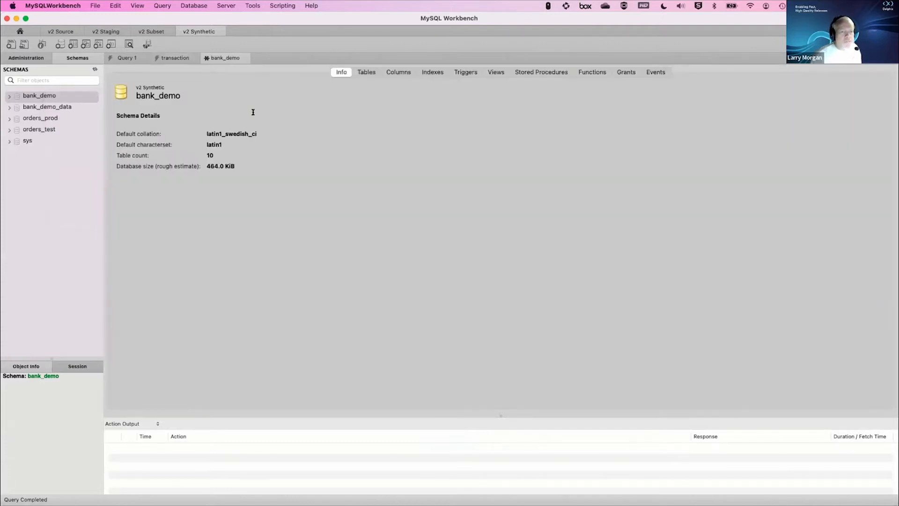
List the tables of the bank_demo schema, and switch to the Delphix Self-Service timeline in Chrome.
click(365, 72)
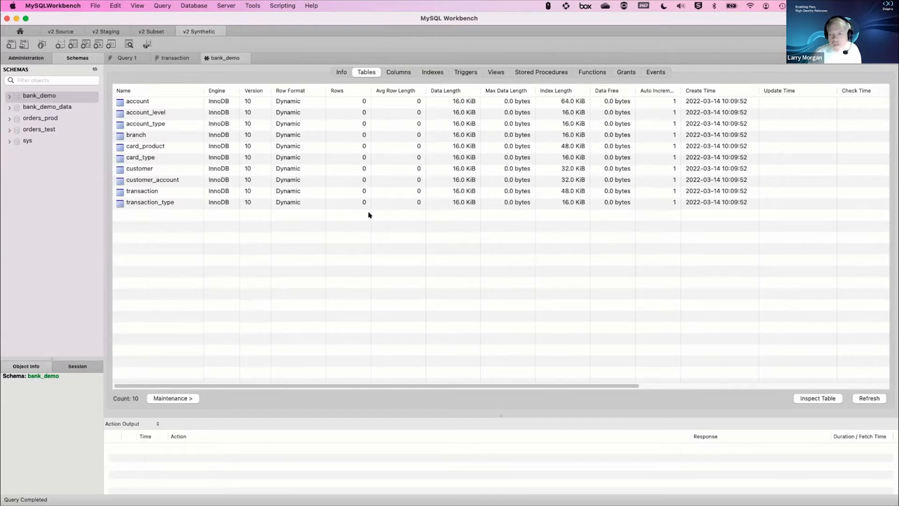
key(super+Tab)
key(super+Tab)
key(super+Tab)
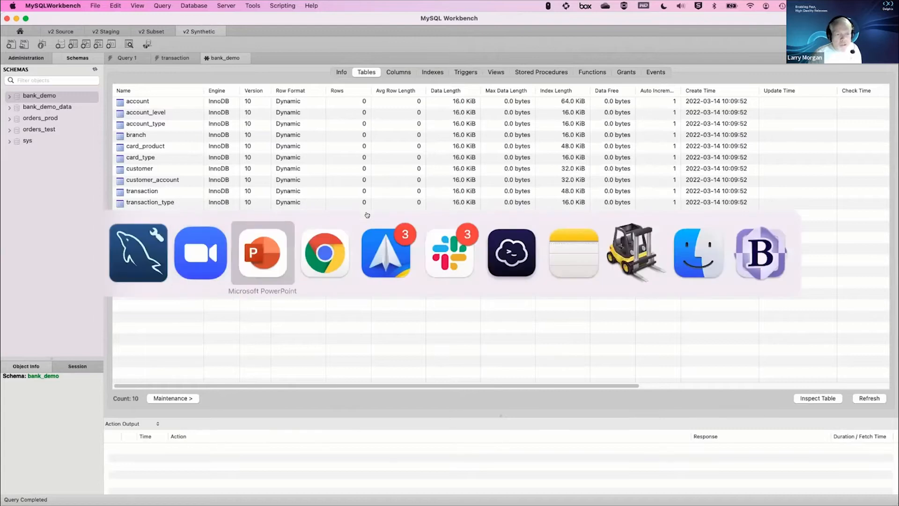
key(super+grave)
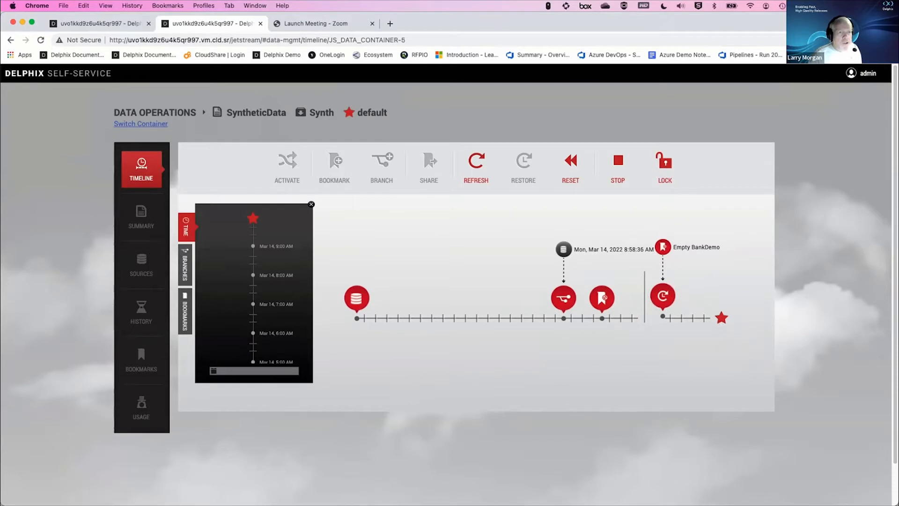
Switch to the "Commands Only - Genrocket" note in Notes and copy the synthetic command that runs PopulateAllForLargeSetup.gepic.
key(super+Tab)
key(super+Tab)
key(super+Tab)
key(super+Tab)
key(super+Tab)
key(super+Tab)
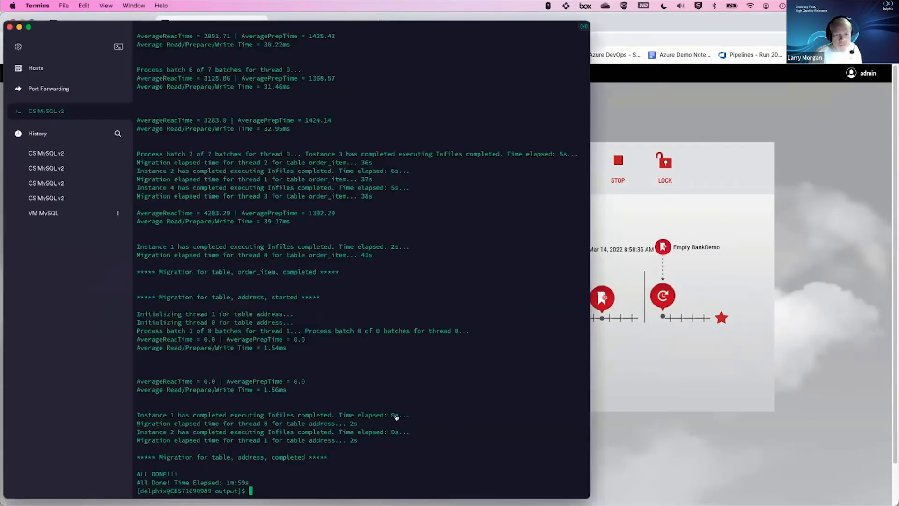
key(super+Tab)
key(super+Tab)
key(super+Tab)
key(super+Tab)
key(super+Tab)
key(super+Tab)
key(super+Tab)
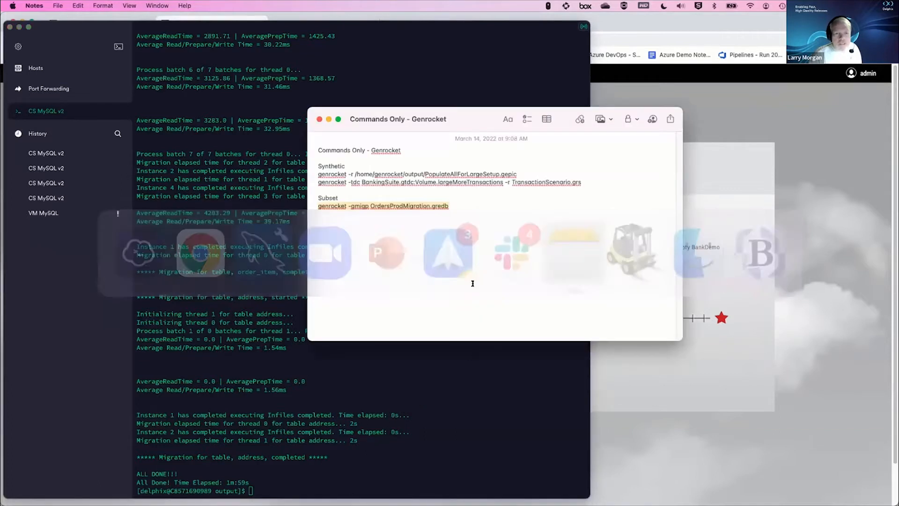
drag(631, 118, 836, 126)
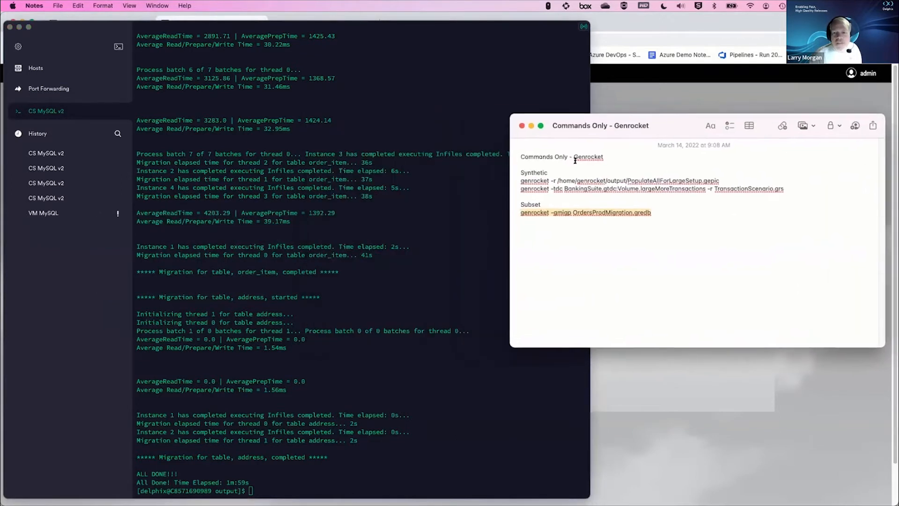
drag(520, 180, 722, 180)
key(super+c)
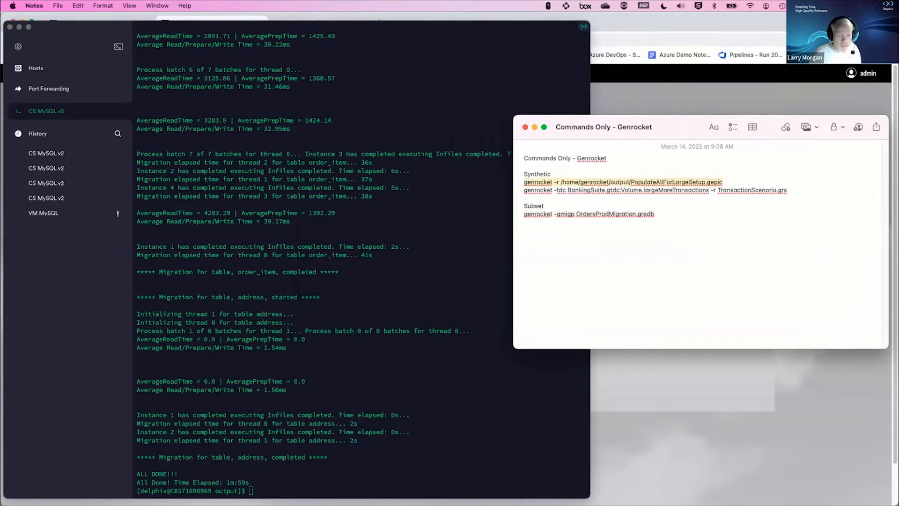
Switch to Termius and run genrocket -r /home/genrocket/output/PopulateAllForLargeSetup.gepic.
key(super+Tab)
key(super+v)
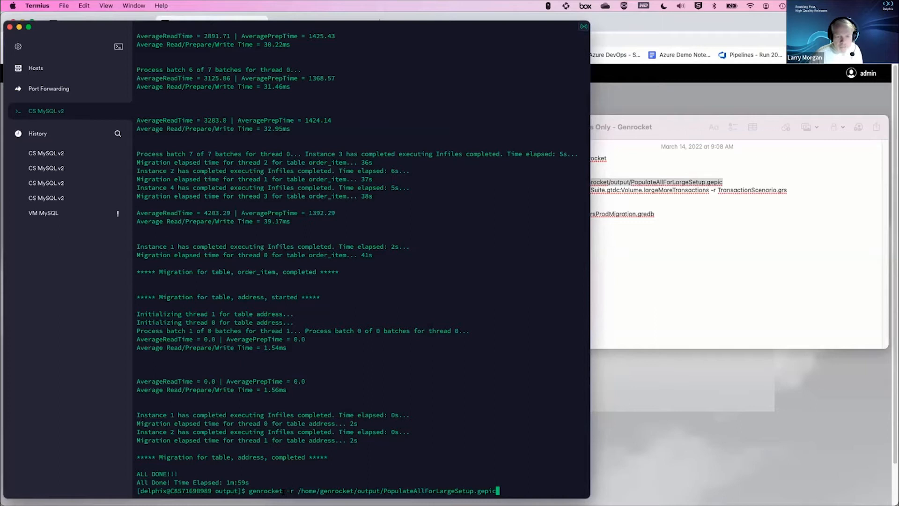
key(Return)
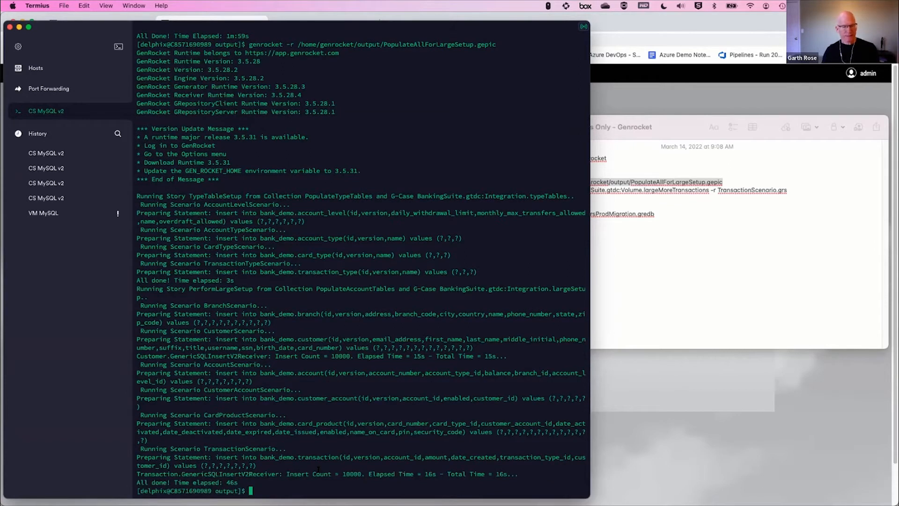
Switch to MySQL Workbench and inspect the bank_demo schema's table row counts in a new Schema Inspector.
key(super+Tab)
key(super+Tab)
key(super+Tab)
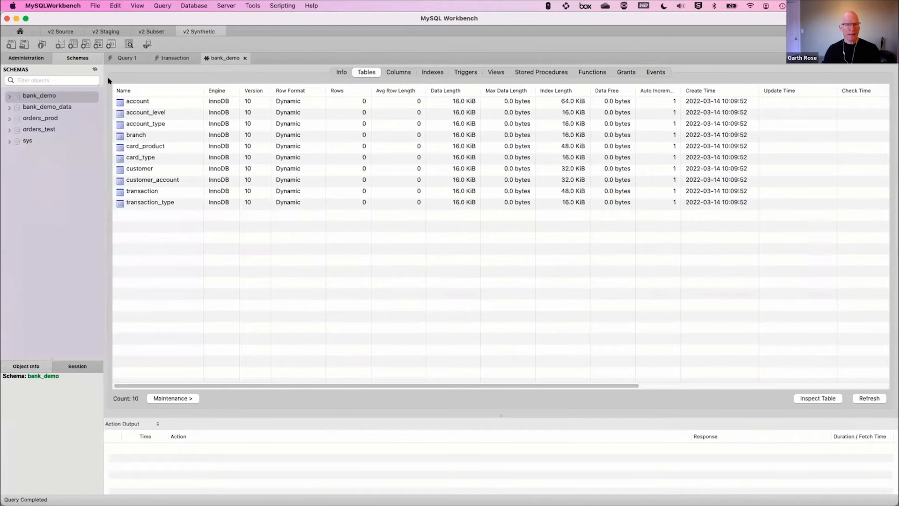
right_click(43, 95)
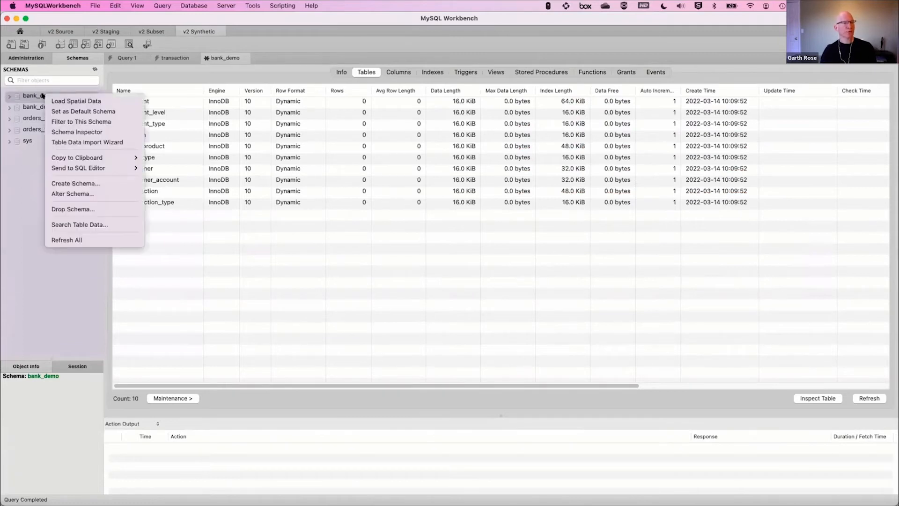
click(67, 132)
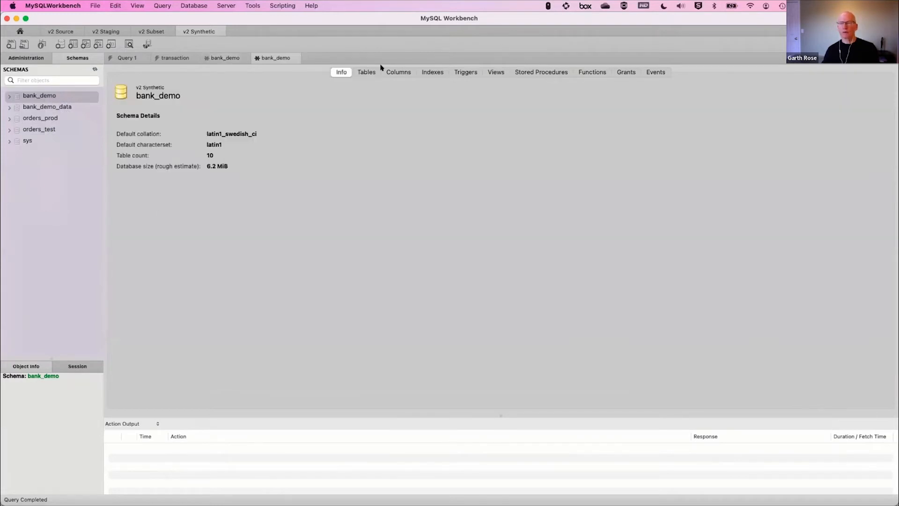
click(364, 72)
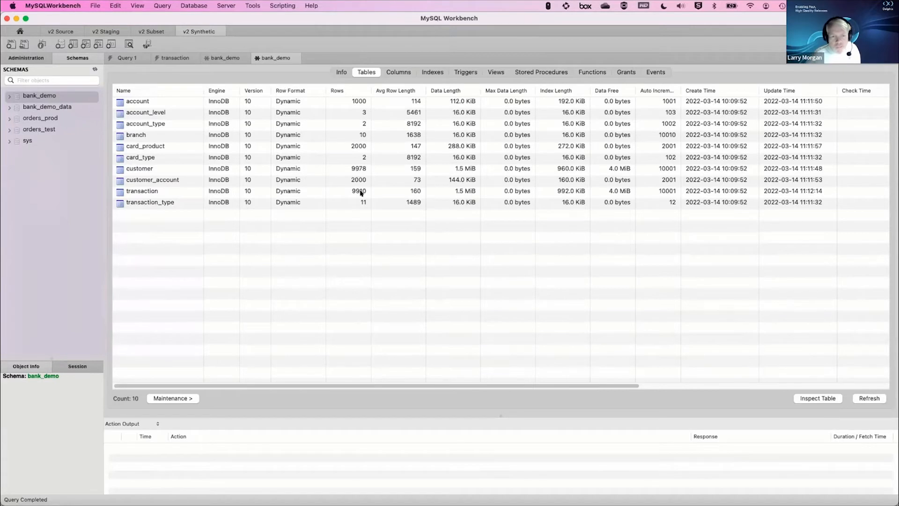
Switch to Delphix Self-Service in Chrome, bookmark the timeline's current point as "Initial Load" and view the bookmark's details.
key(super+Tab)
key(super+Tab)
key(super+Tab)
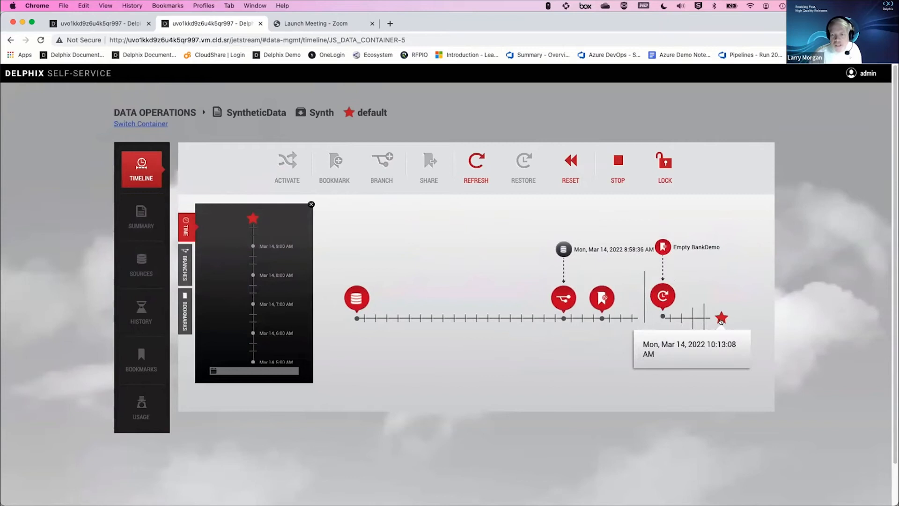
click(720, 321)
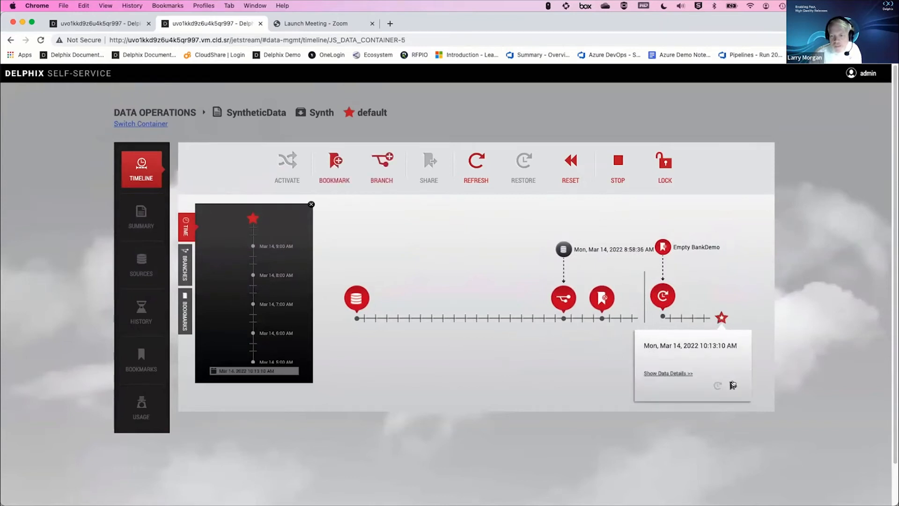
click(733, 385)
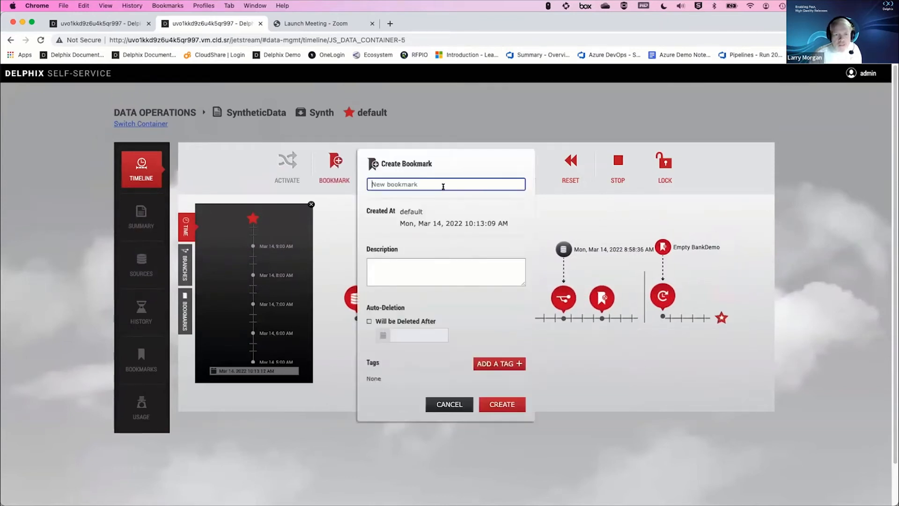
text(Initial Load)
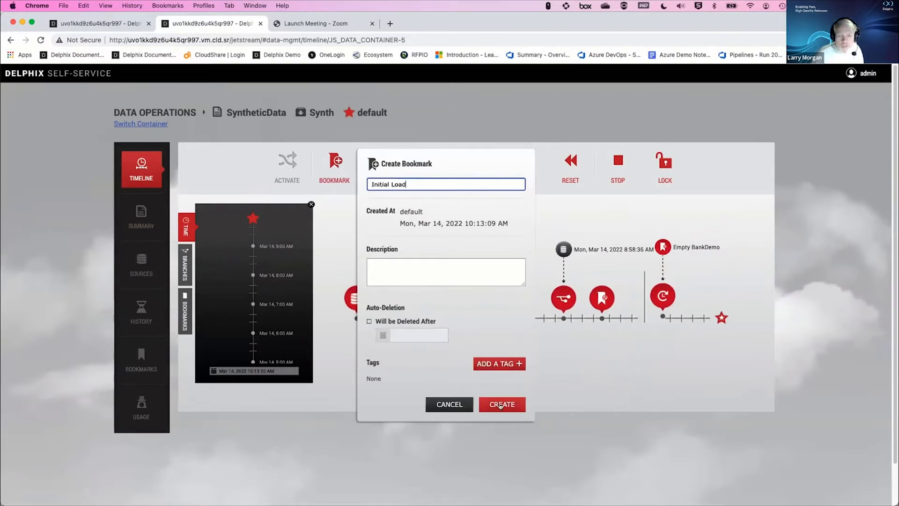
click(502, 405)
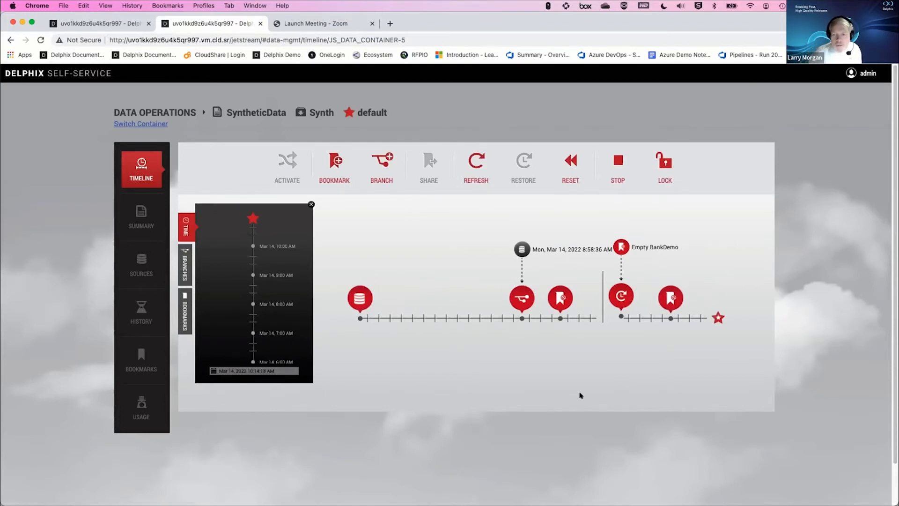
click(667, 319)
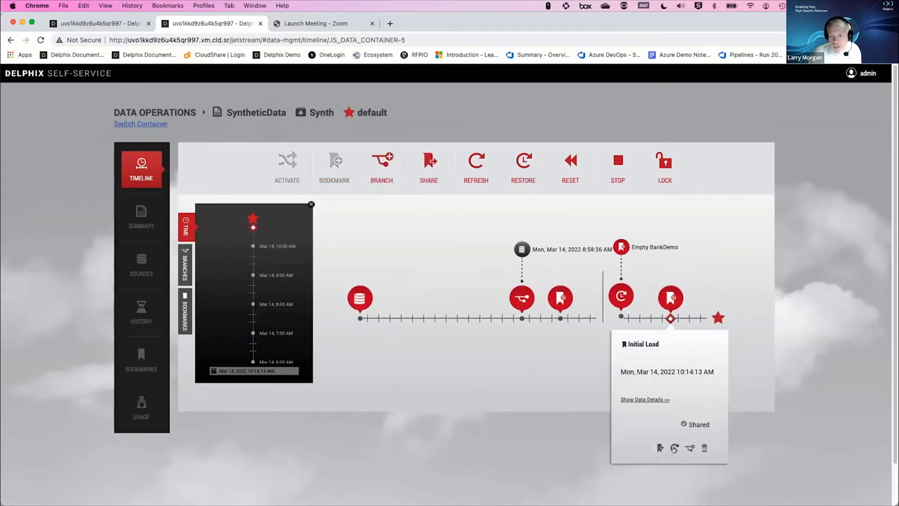
click(545, 402)
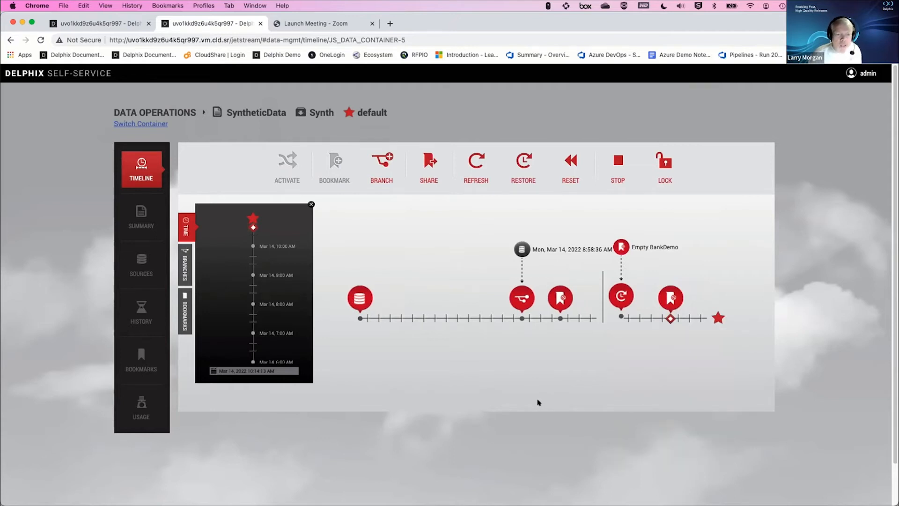
Switch to the Genrocket note in Notes and copy the second synthetic command, which runs TransactionScenario.grs.
key(super+Tab)
key(super+Tab)
key(super+Tab)
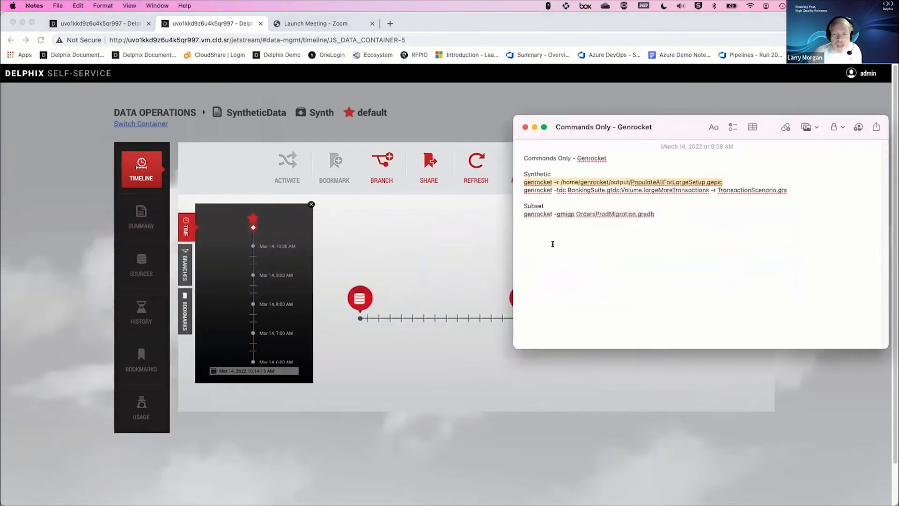
drag(519, 191, 784, 191)
key(super+c)
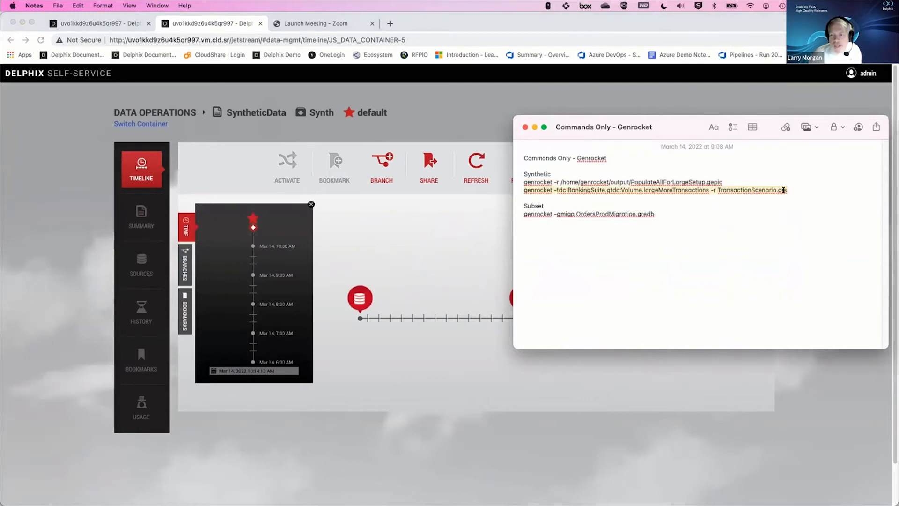
Switch to Termius and run genrocket -tdc BankingSuite.gtdc:Volume.largeMoreTransactions -r TransactionScenario.grs.
key(super+Tab)
key(super+Tab)
key(super+Tab)
key(super+Tab)
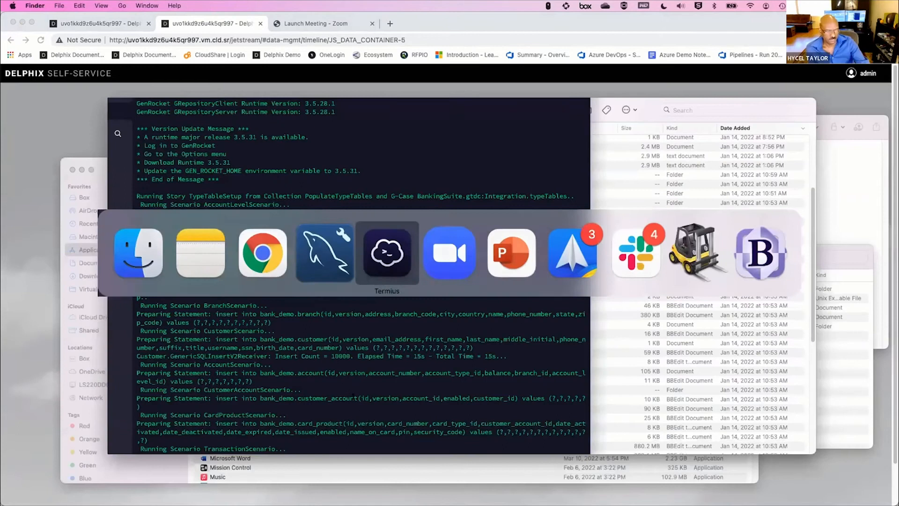
key(super+v)
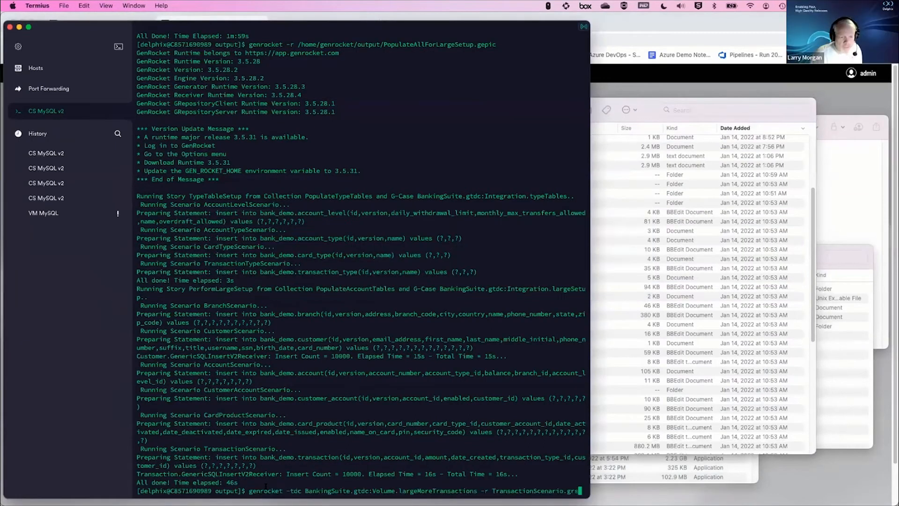
key(Return)
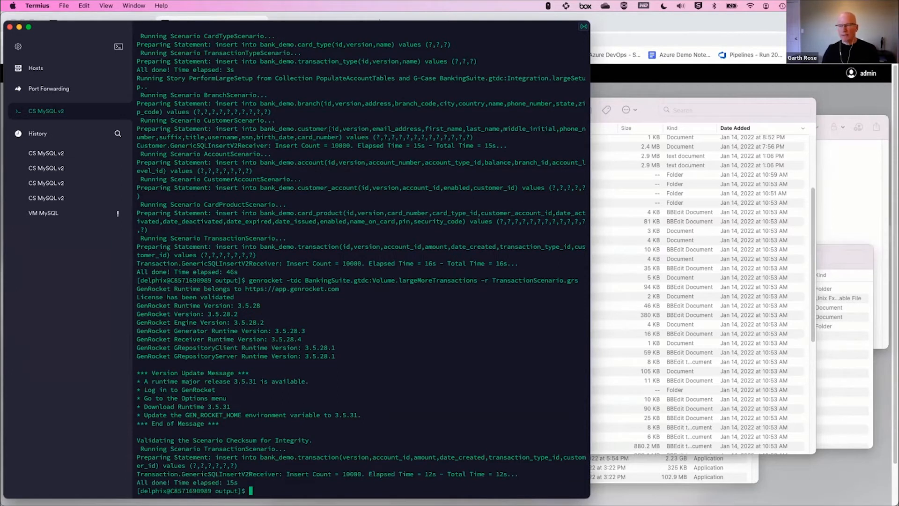
Switch to MySQL Workbench, open another Schema Inspector for bank_demo and compare its transaction row count with the previous inspection.
key(super+Tab)
key(super+Tab)
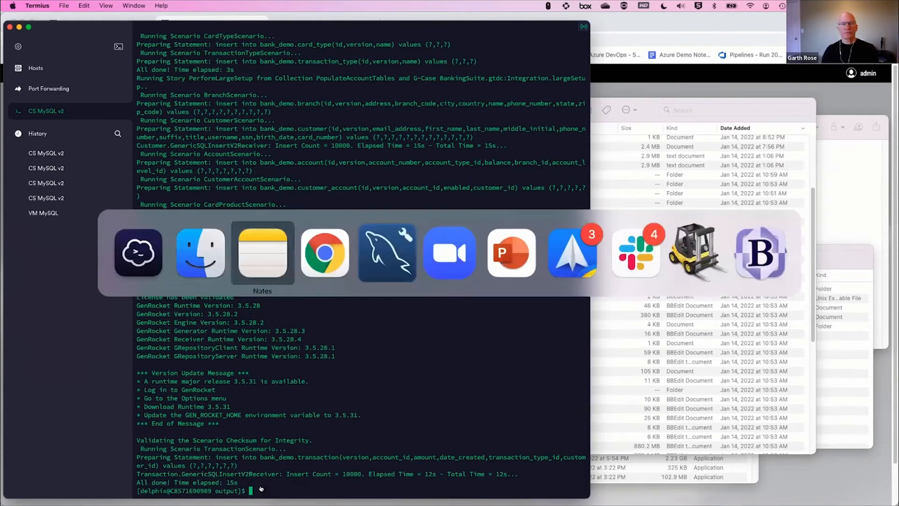
key(super+Tab)
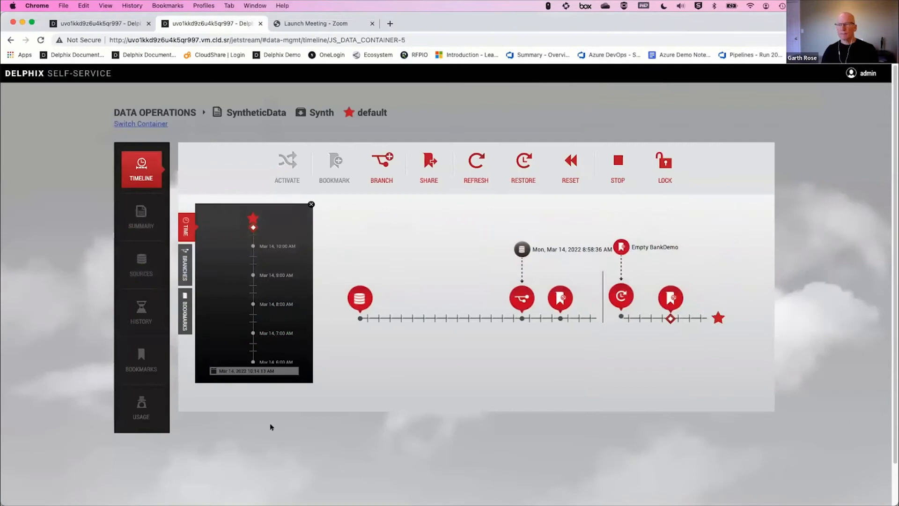
key(super+Tab)
key(super+Tab)
key(super+Tab)
key(super+Tab)
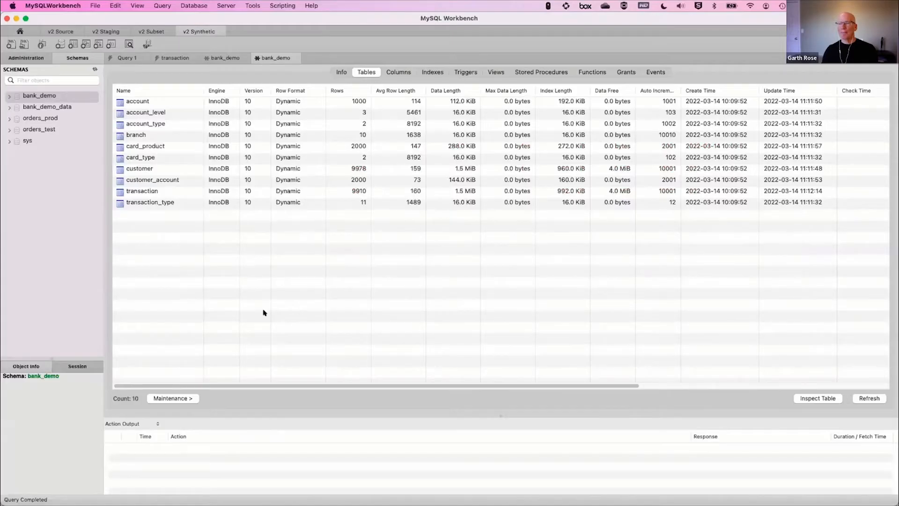
right_click(40, 95)
click(68, 131)
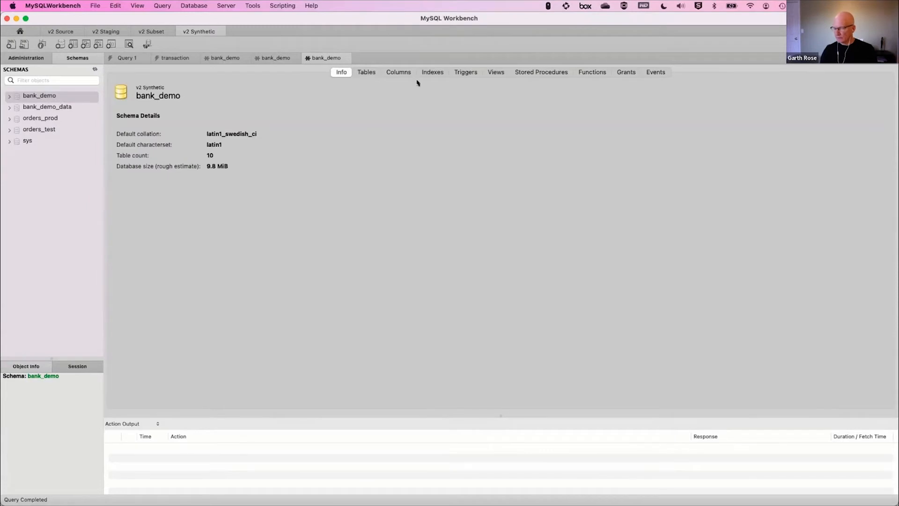
click(368, 72)
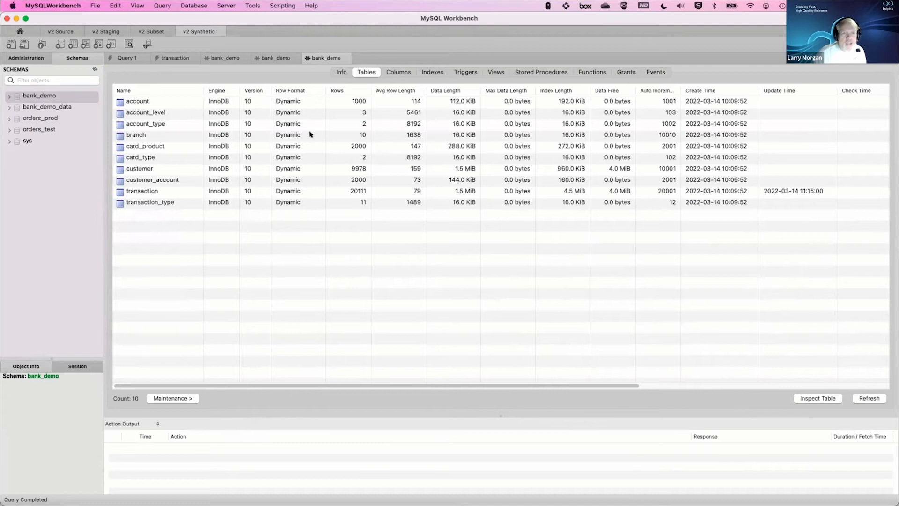
click(276, 59)
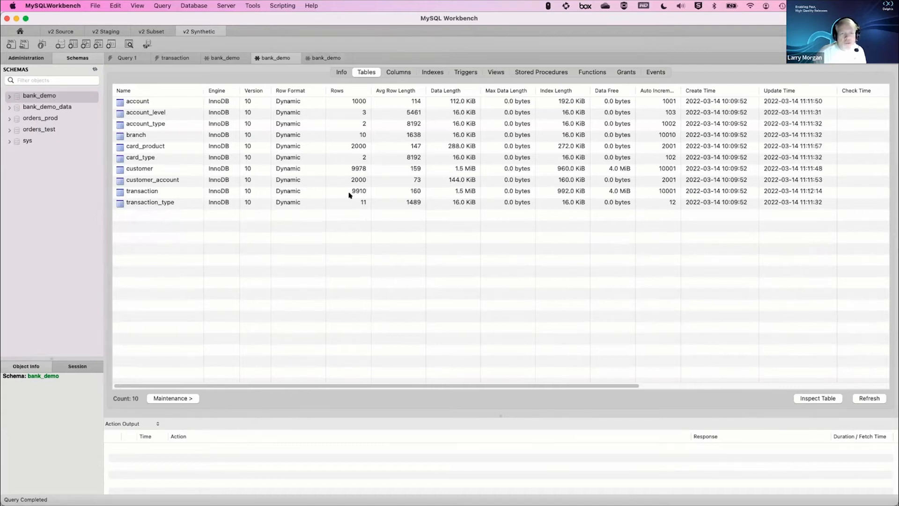
click(332, 59)
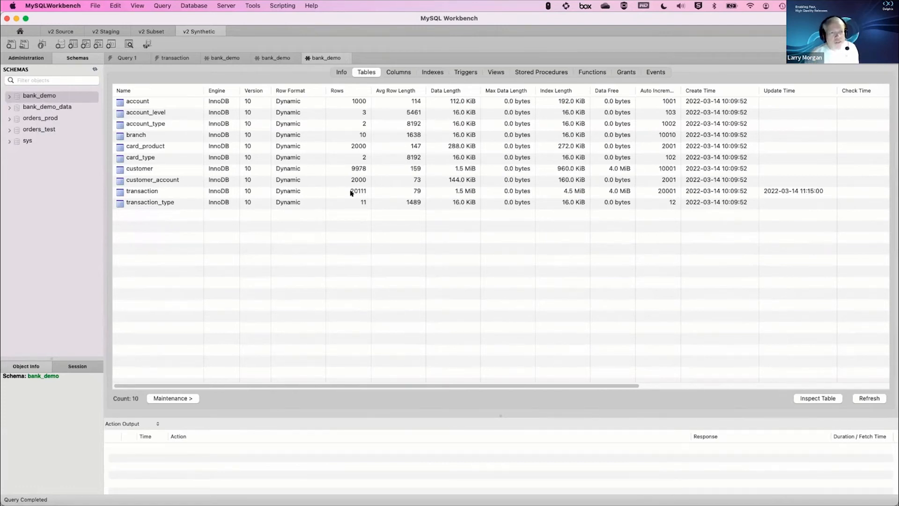
Switch to Delphix Self-Service in Chrome, bookmark the timeline's current point as "Additional Data" and review the container's bookmark list.
key(super+Tab)
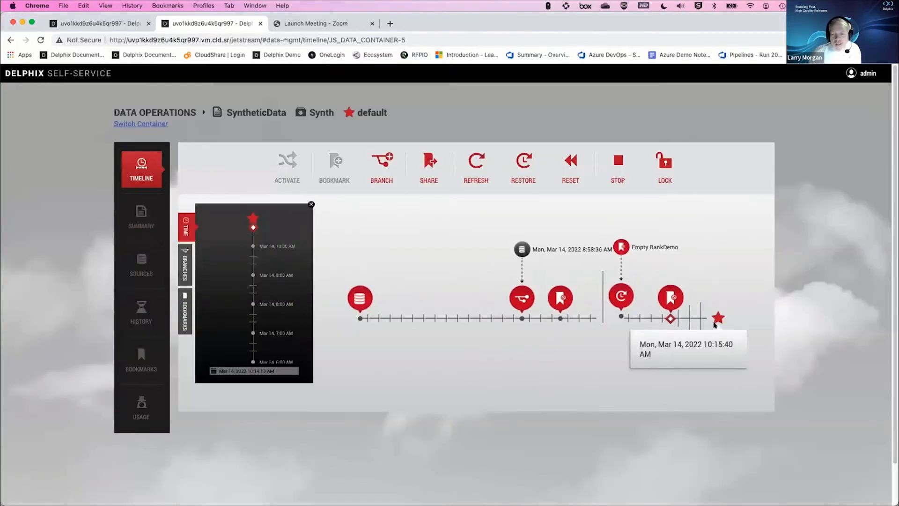
click(715, 321)
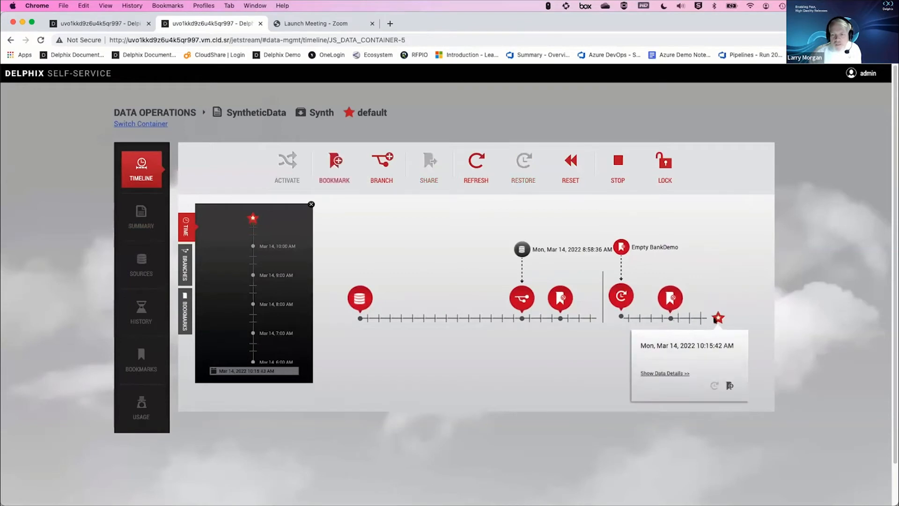
click(730, 385)
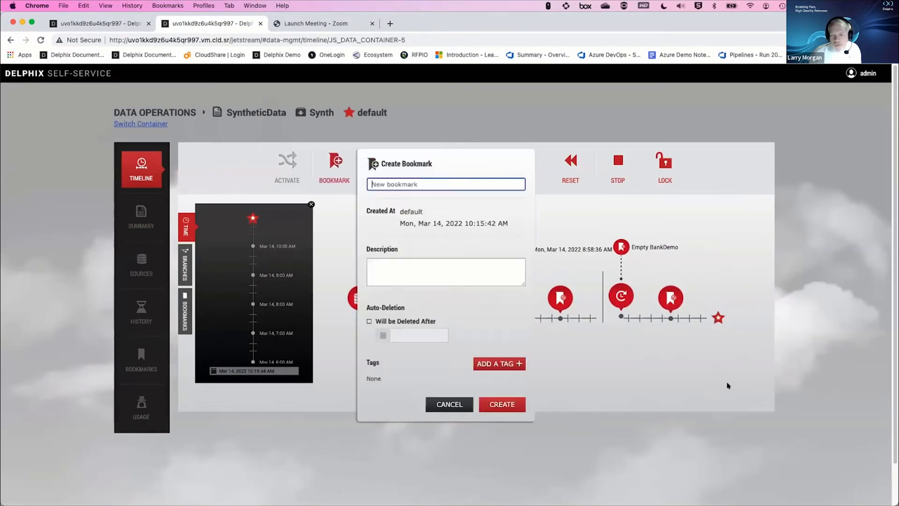
text(Additional Data)
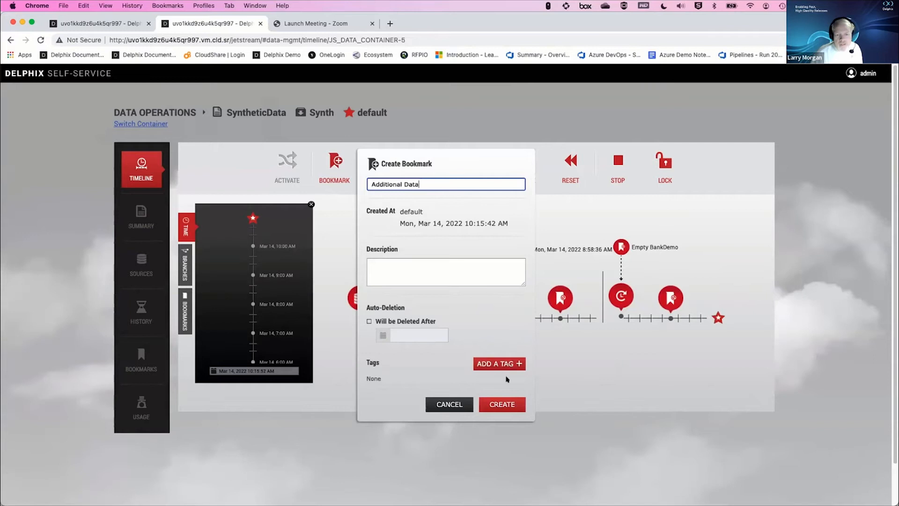
click(506, 400)
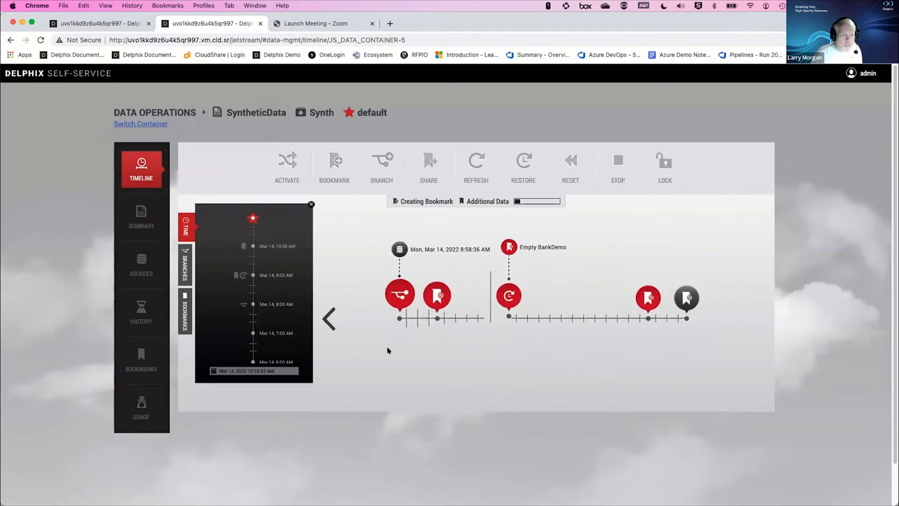
click(150, 349)
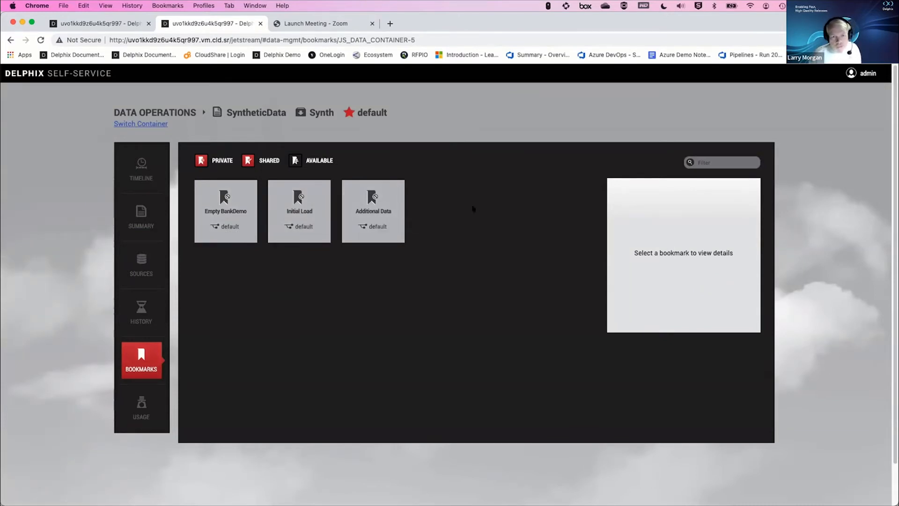
click(140, 170)
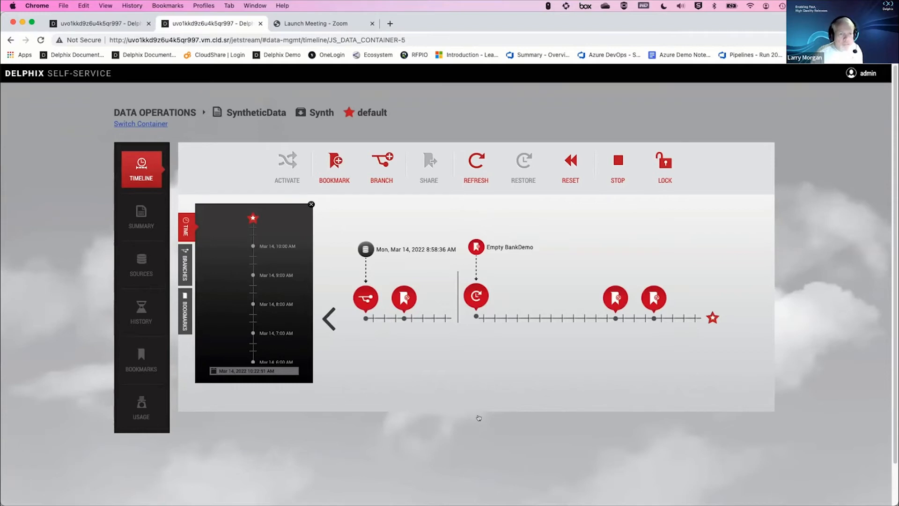
Switch to the PowerPoint presentation and view the Demo Sequence slide.
key(super+Tab)
key(super+Tab)
key(super+Tab)
key(super+Tab)
key(super+Tab)
key(super+Tab)
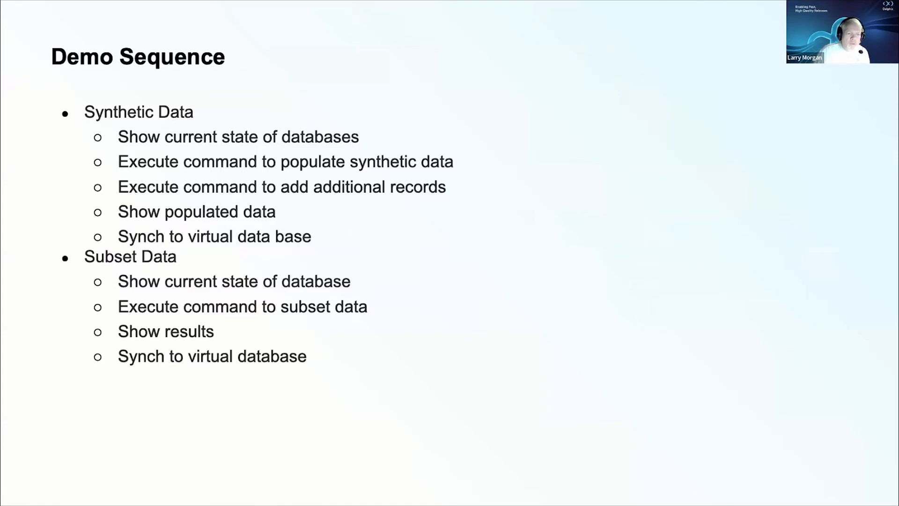
Switch to MySQL Workbench and inspect the table row counts of the orders_prod schema on the v2 Source connection.
key(super+Tab)
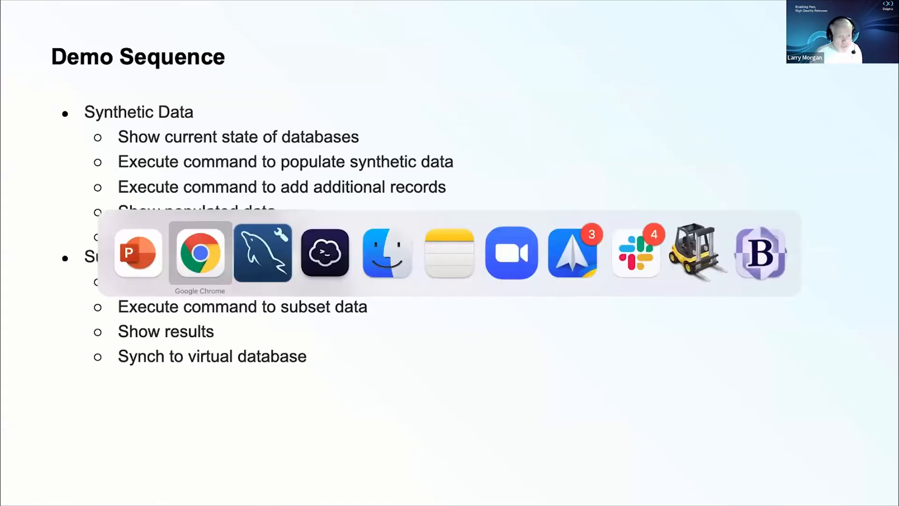
key(super+Tab)
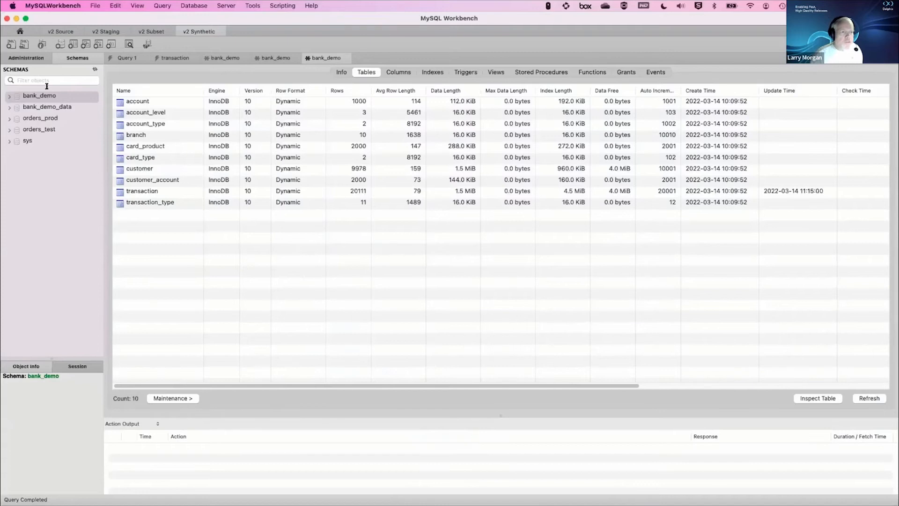
click(69, 29)
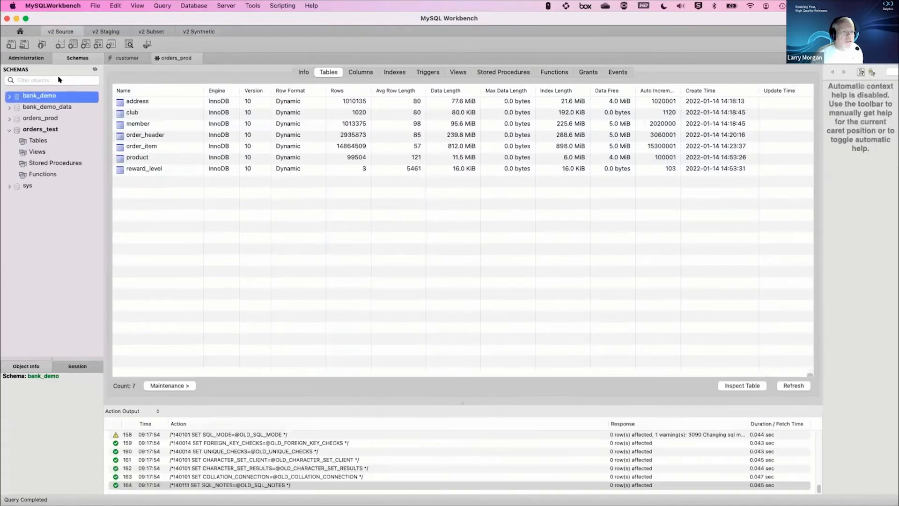
click(45, 119)
right_click(43, 118)
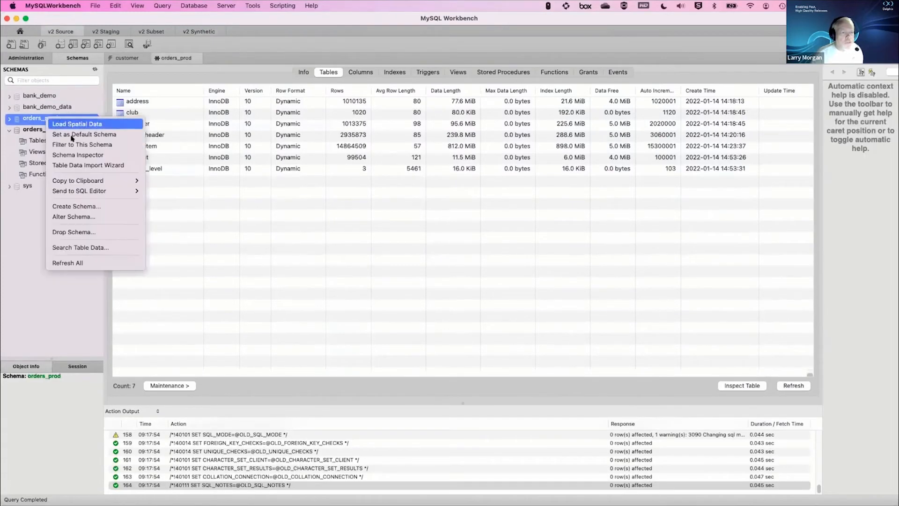
click(74, 155)
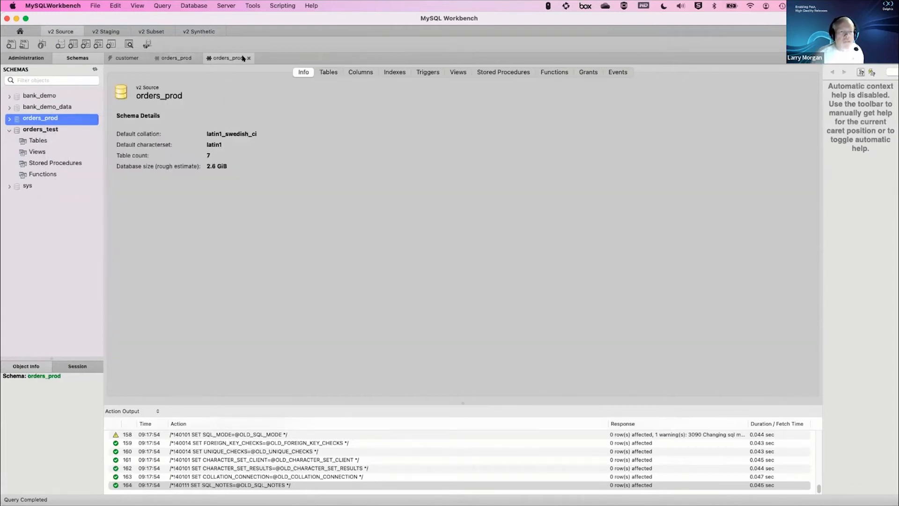
click(331, 71)
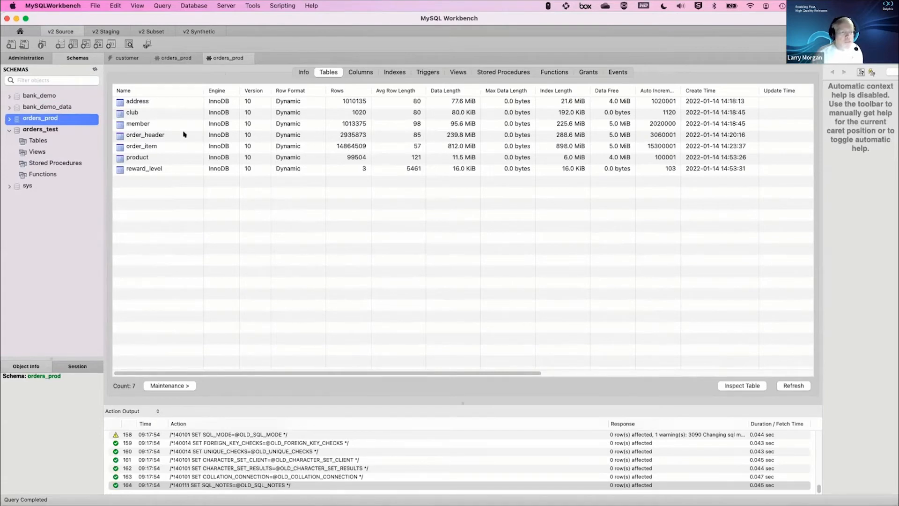
Open a Schema Inspector for orders_test on v2 Source and check its table row counts.
click(35, 130)
right_click(35, 130)
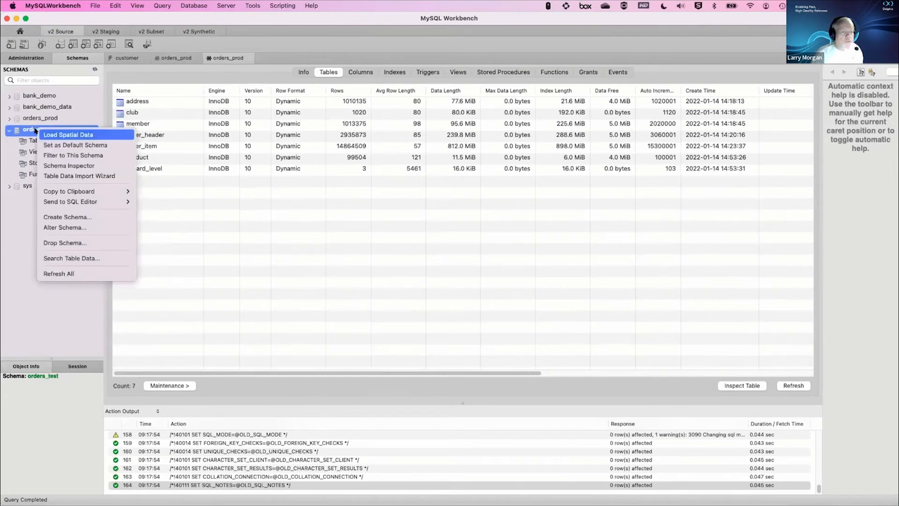
click(57, 164)
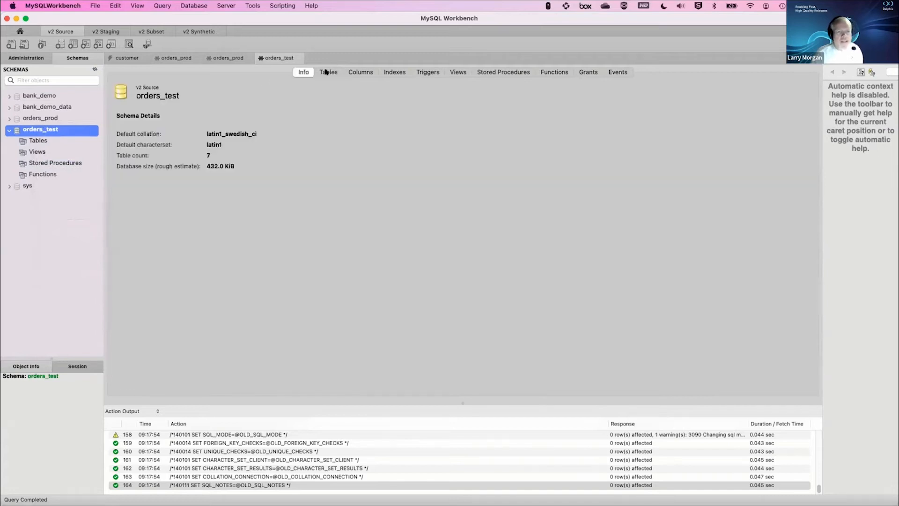
click(328, 71)
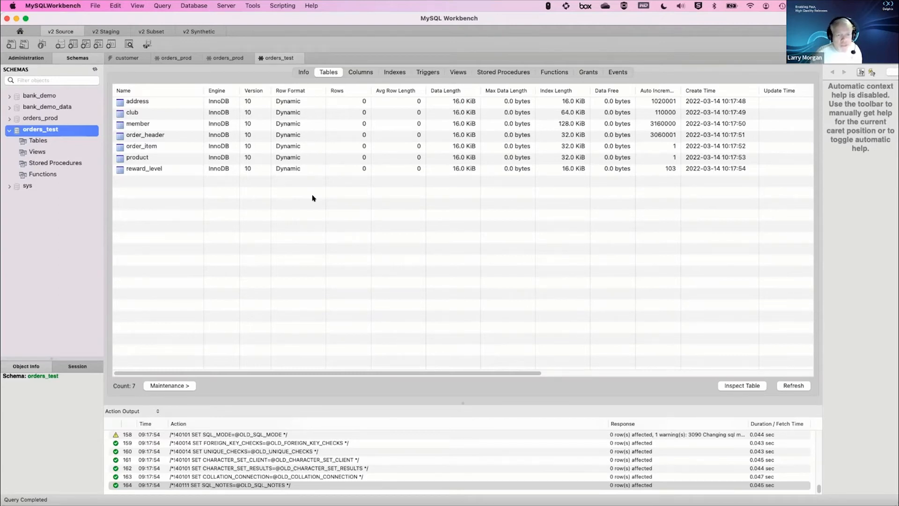
Switch to the Genrocket note in Notes and copy the Subset command for OrdersProdMigration.gredb.
key(super+Tab)
key(super+Tab)
key(super+Tab)
key(super+Tab)
key(super+Tab)
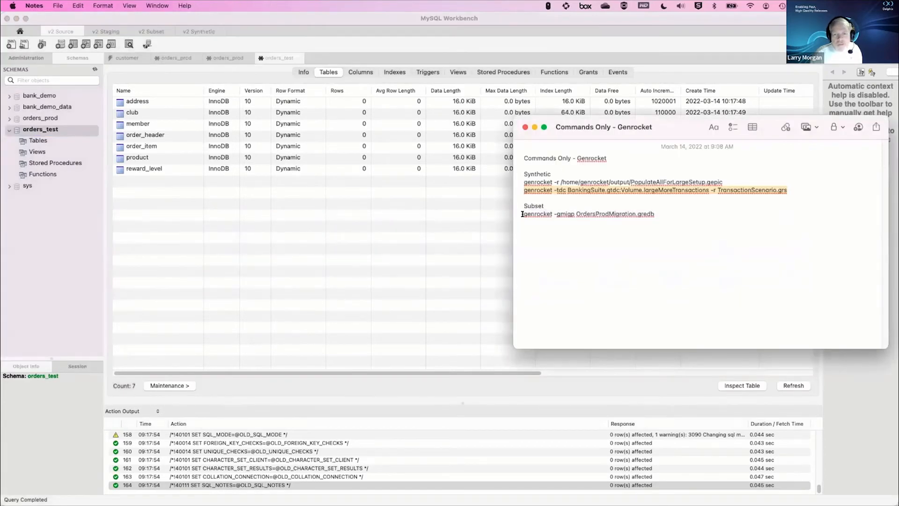
drag(550, 214, 655, 215)
key(super+c)
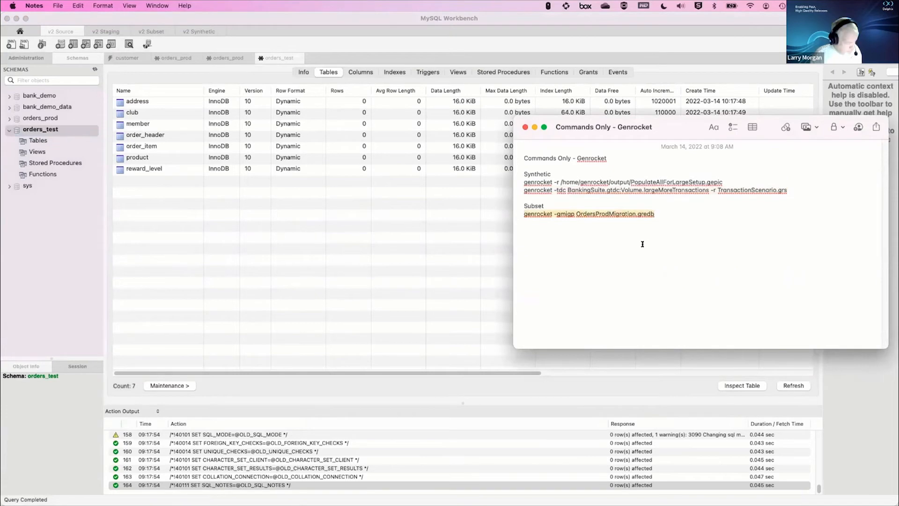
Switch to Termius and run genrocket -gmigp OrdersProdMigration.gredb.
key(super+Tab)
key(super+Tab)
key(super+Tab)
key(super+Tab)
key(super+Tab)
key(super+Tab)
key(super+Tab)
key(super+Tab)
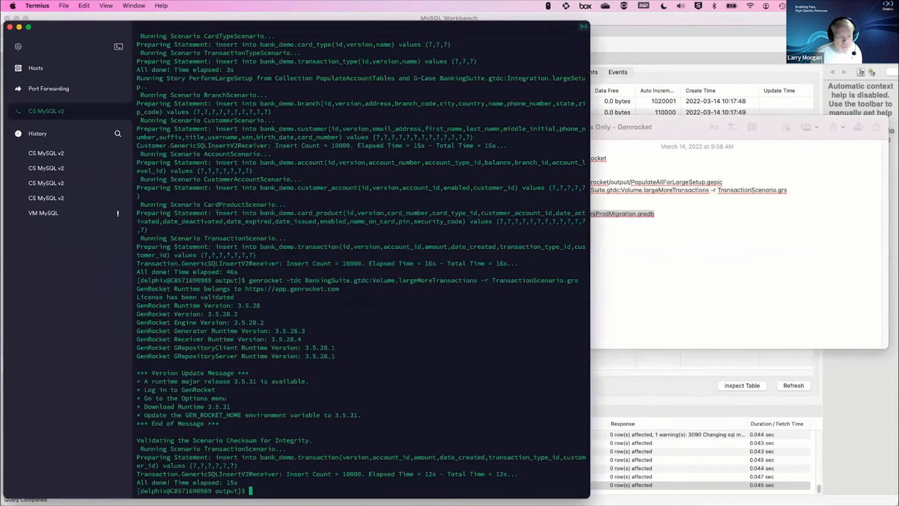
key(super+v)
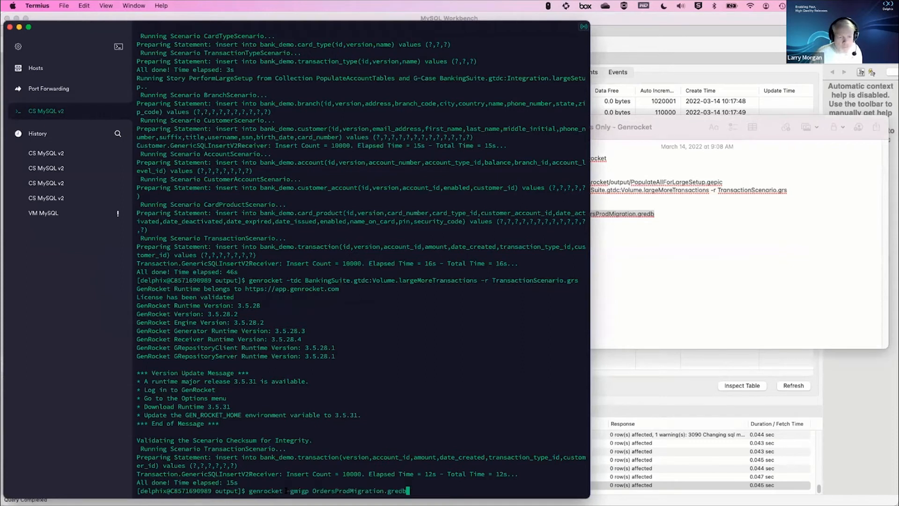
key(Return)
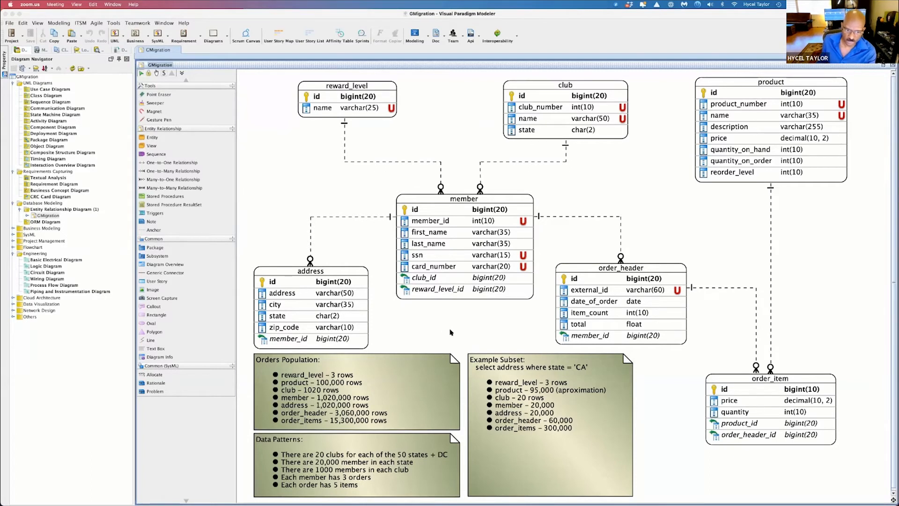
Examine the GMigration diagram's Orders Population and Example Subset notes, the member and address entities, and the address state column.
click(330, 405)
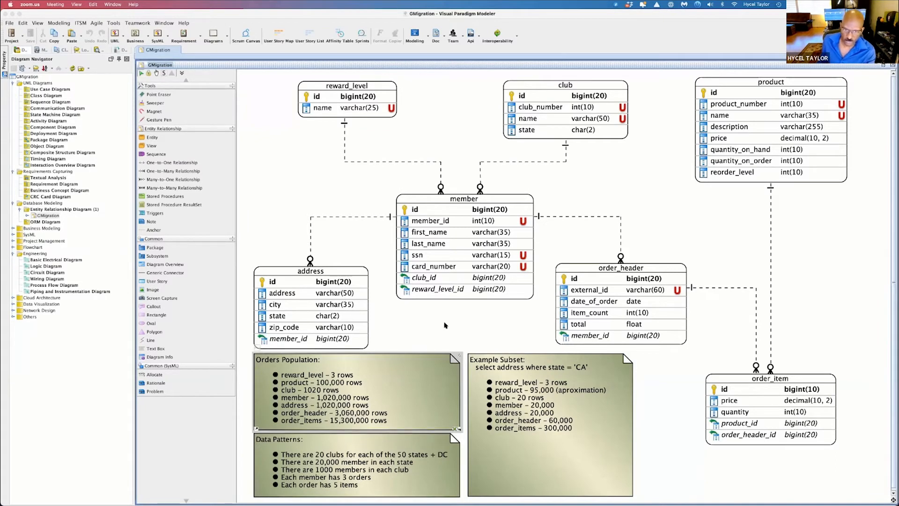
click(427, 271)
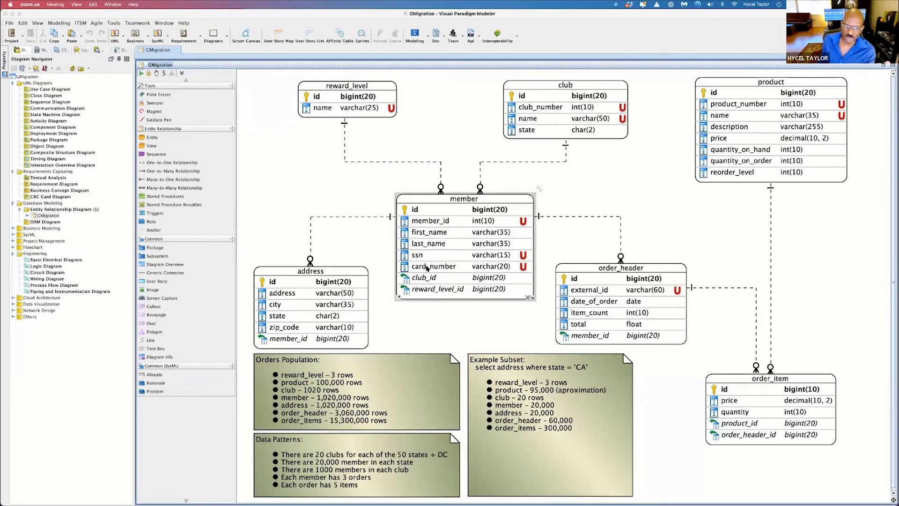
click(272, 328)
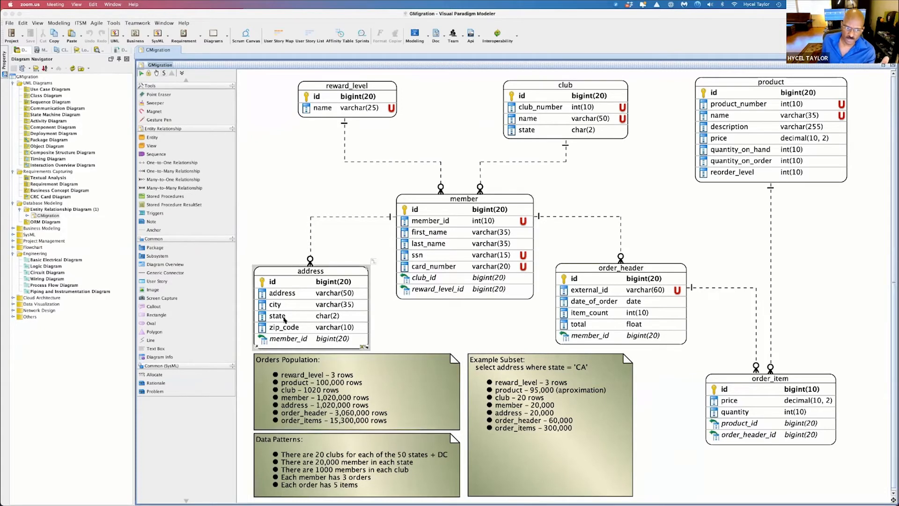
click(284, 318)
click(284, 319)
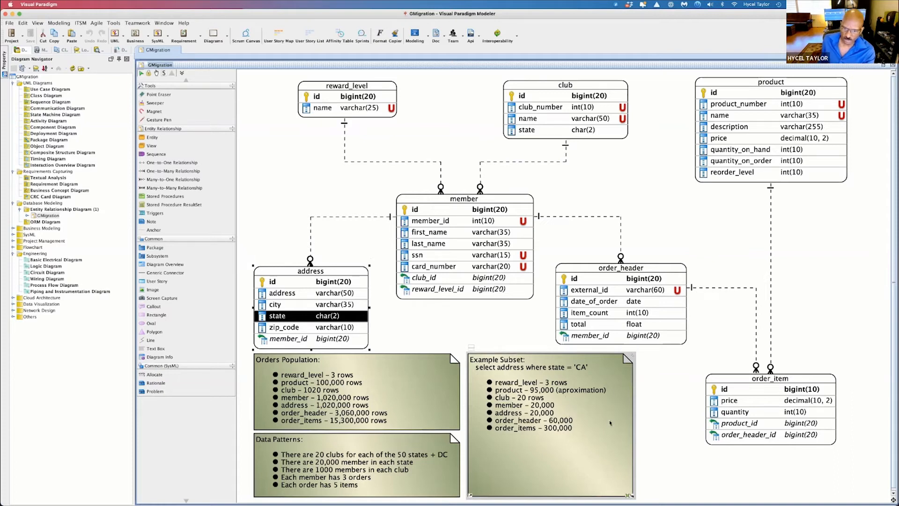
click(647, 429)
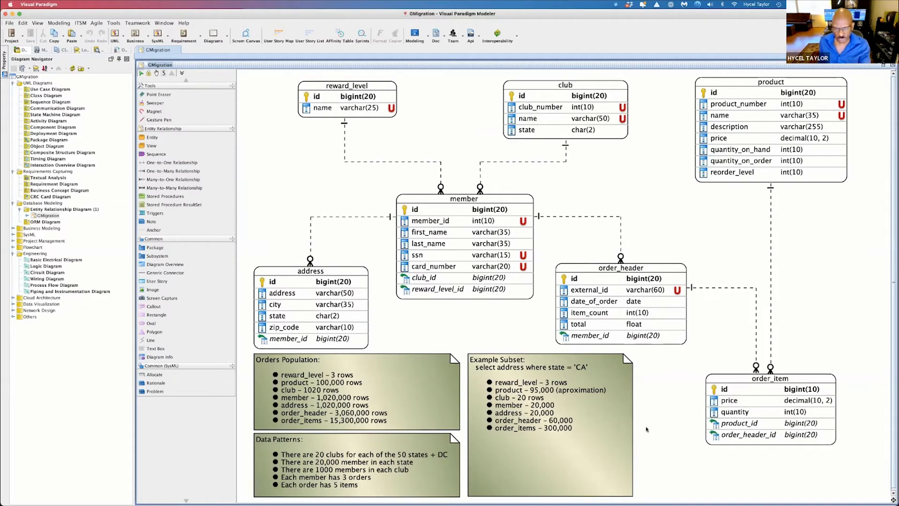
click(347, 320)
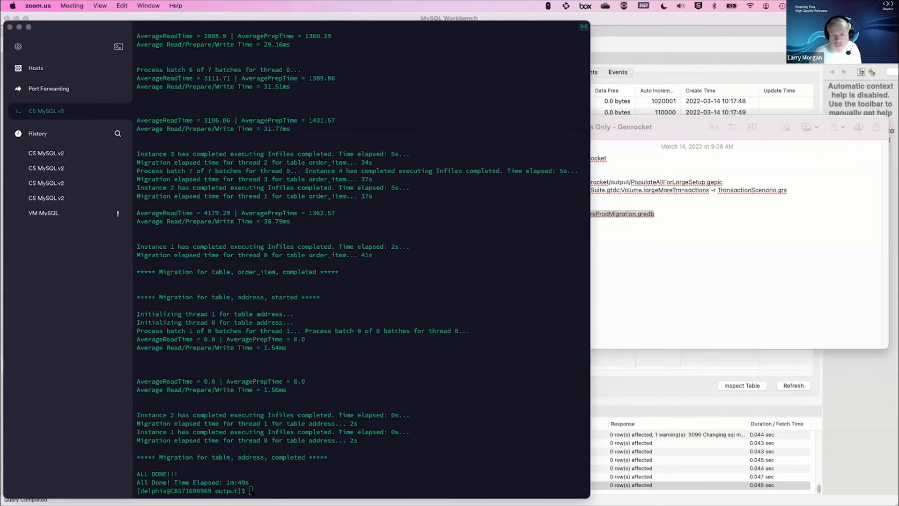
Switch to MySQL Workbench, open another Schema Inspector for orders_test and check the table row counts after the subset migration.
key(super+Tab)
key(Tab)
key(Tab)
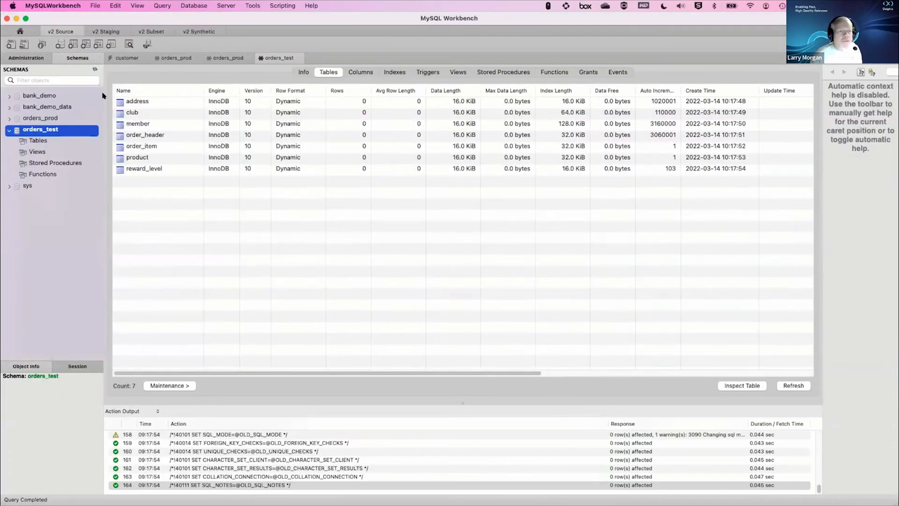
right_click(41, 132)
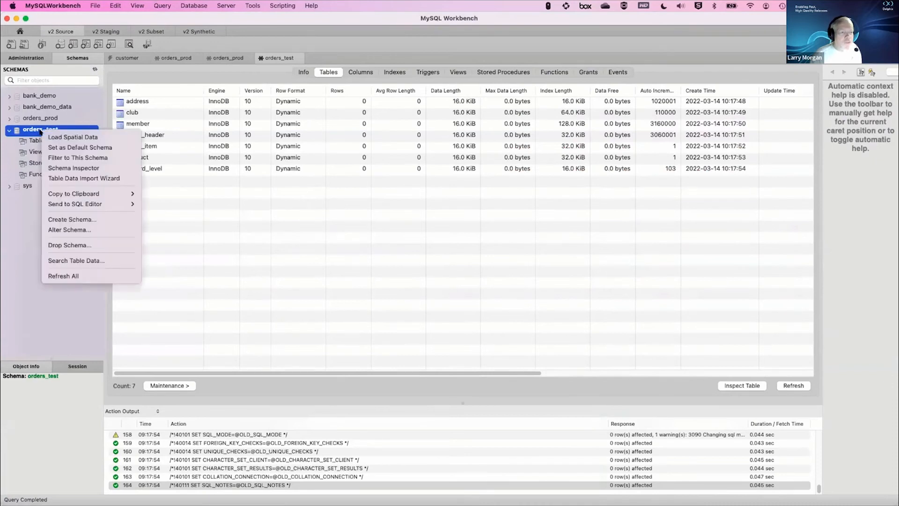
click(274, 191)
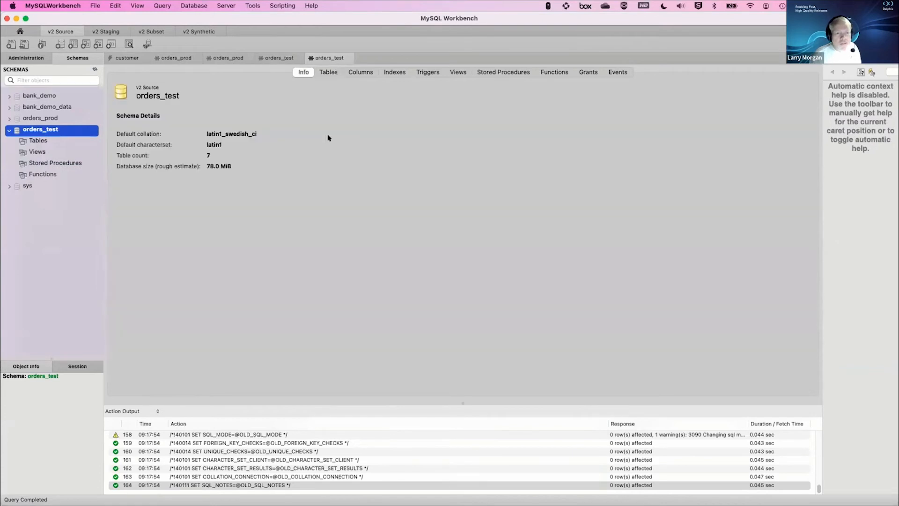
click(328, 71)
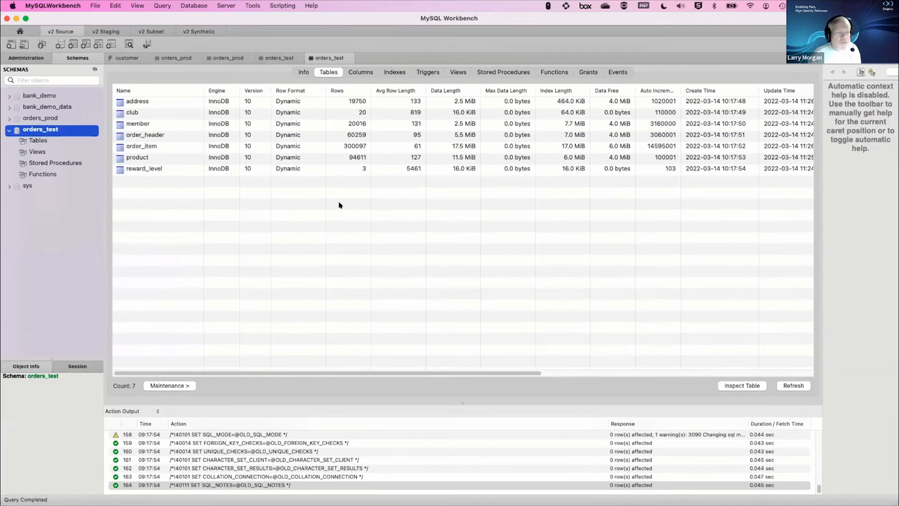
Switch to Delphix Management in Chrome and view the snapshots of the dDemoSource dataset.
key(super+Tab)
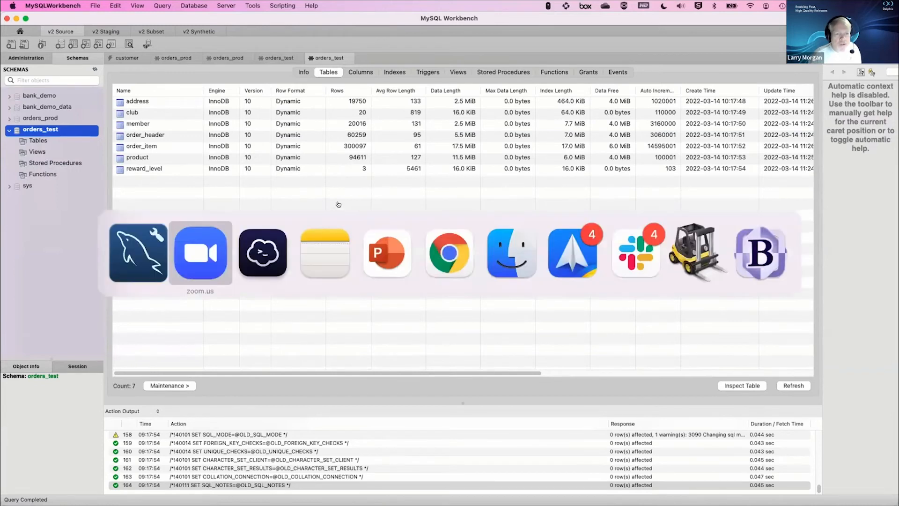
key(super+Tab)
key(super+Tab)
key(super+Tab)
key(super+Tab)
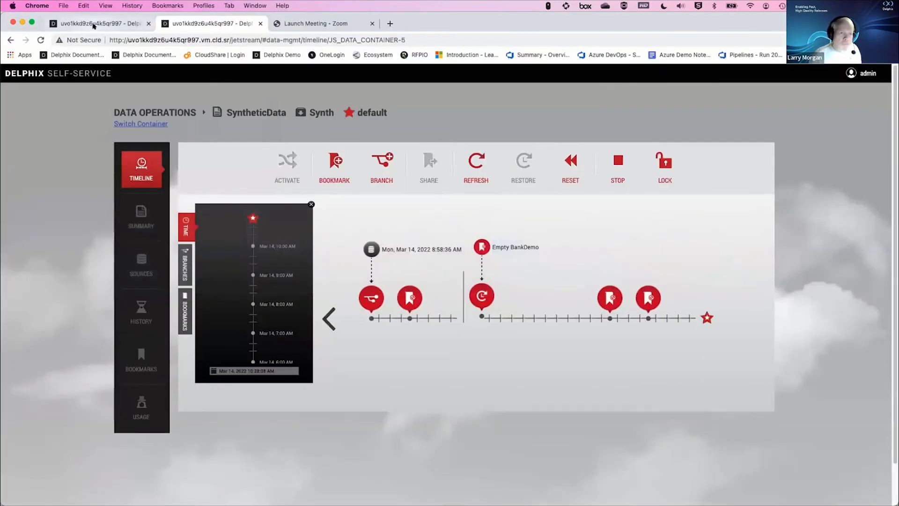
click(125, 22)
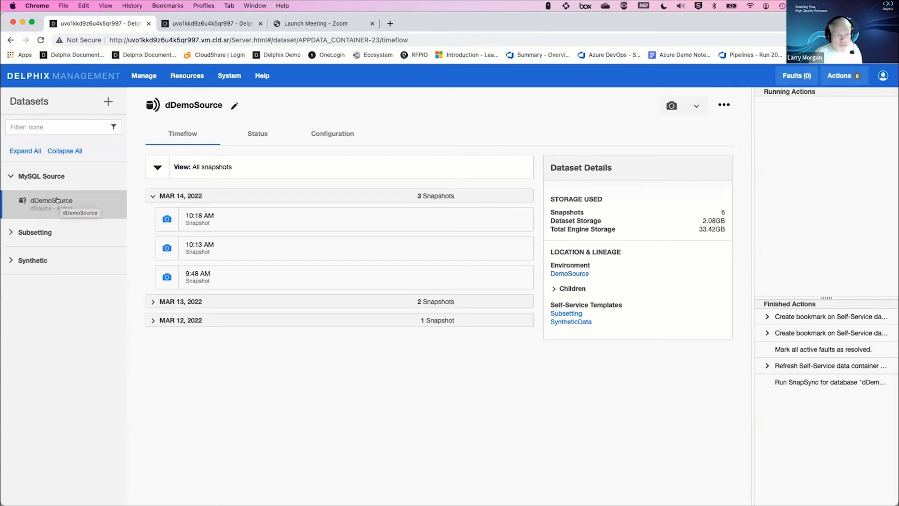
Take a snapshot of the dDemoSource dataset and expand the Subsetting dataset group.
click(670, 106)
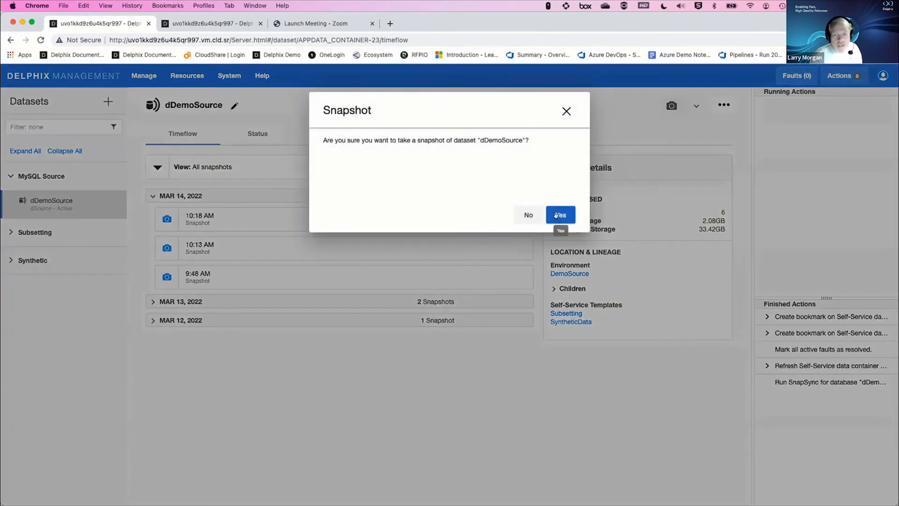
click(558, 215)
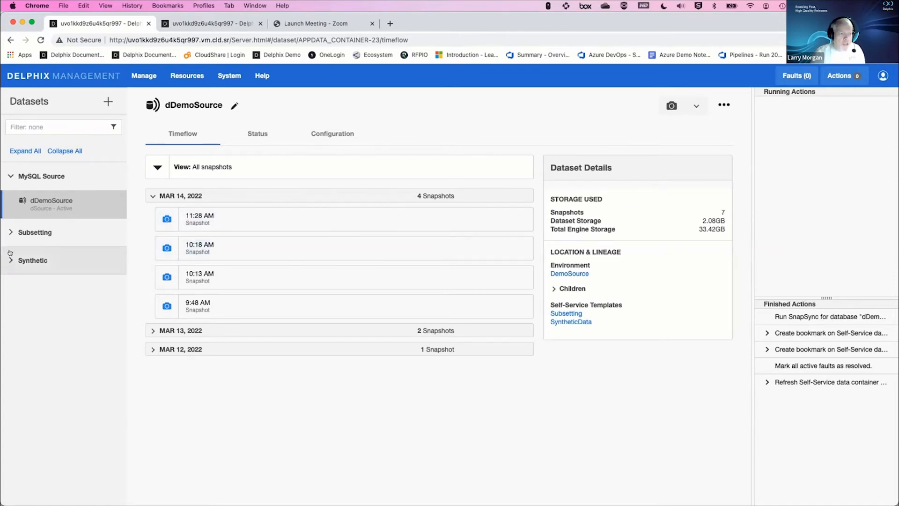
click(10, 232)
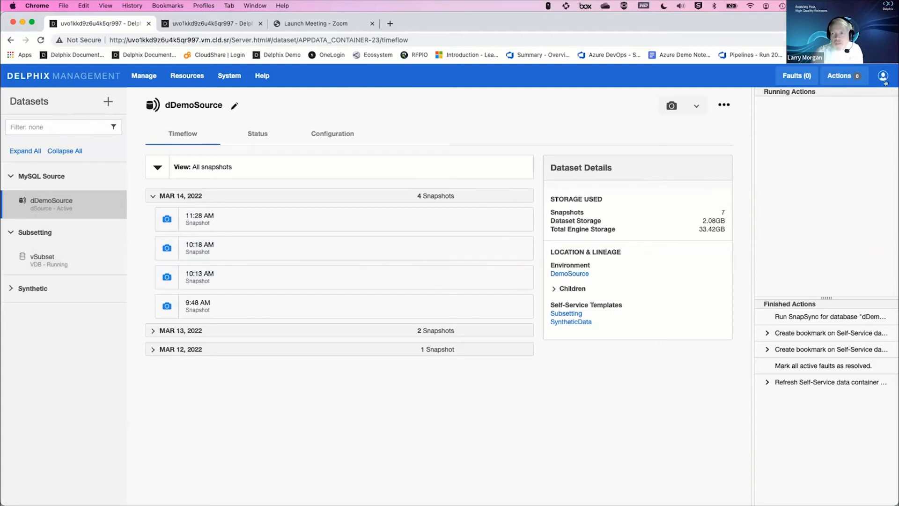
Switch to Delphix Self-Service, open the Subsetting template's vSubset container and view its timeline and bookmarks.
click(211, 24)
click(76, 73)
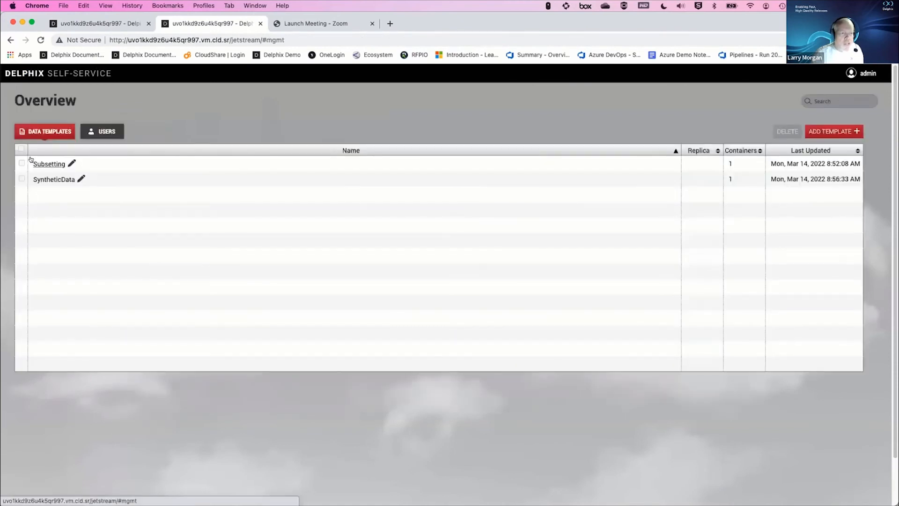
click(50, 163)
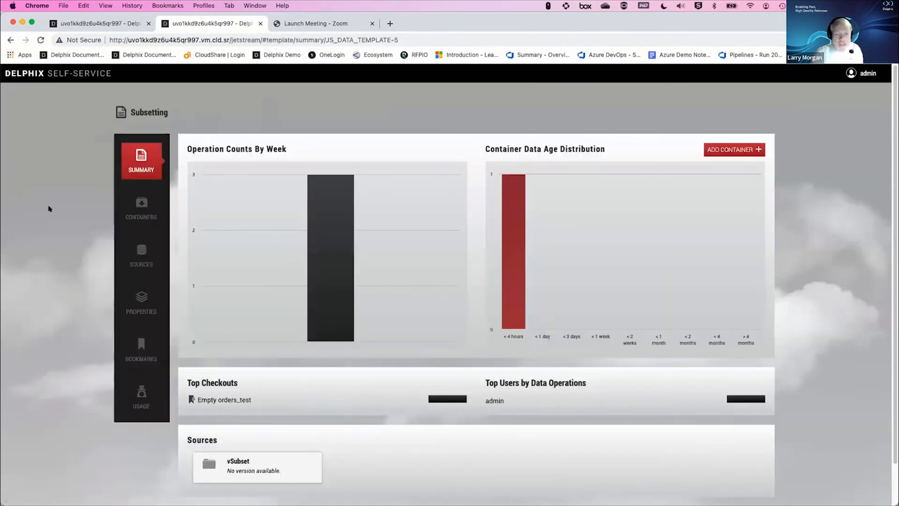
click(143, 216)
click(213, 195)
click(675, 268)
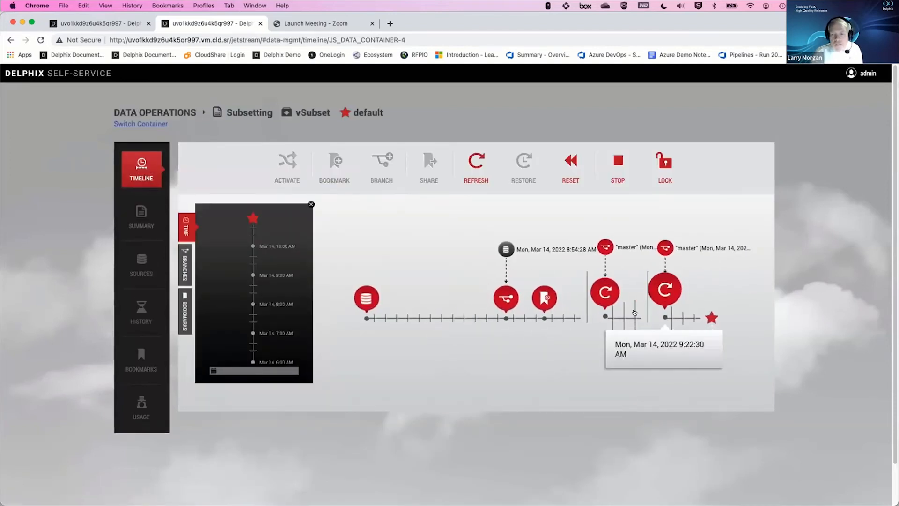
click(141, 358)
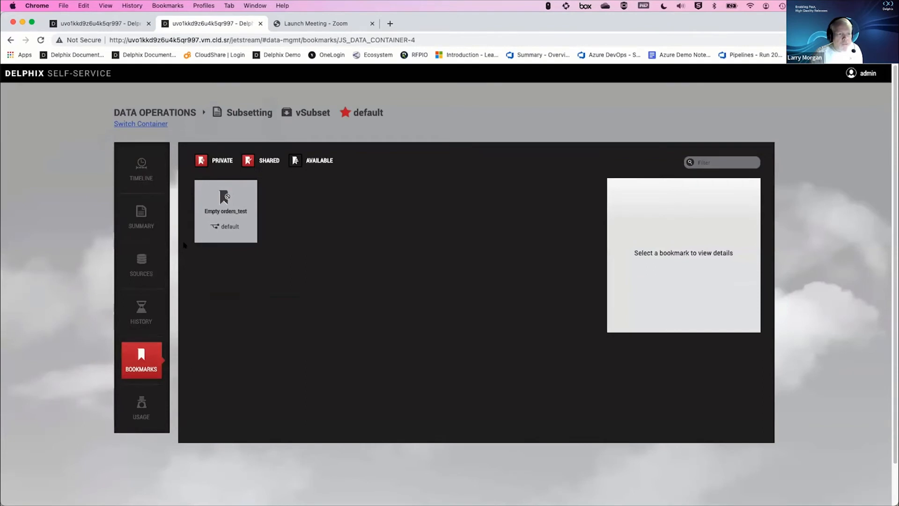
Refresh the default branch of the vSubset container from its timeline.
click(142, 163)
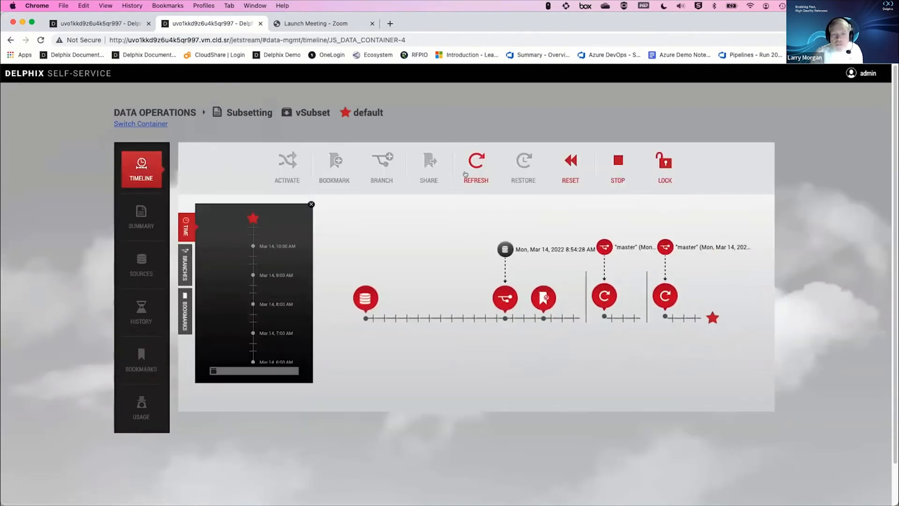
click(474, 163)
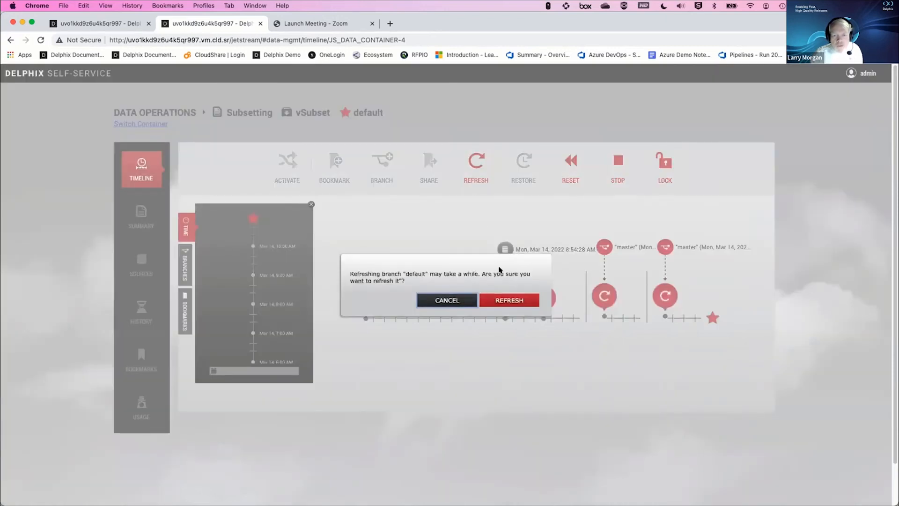
click(509, 300)
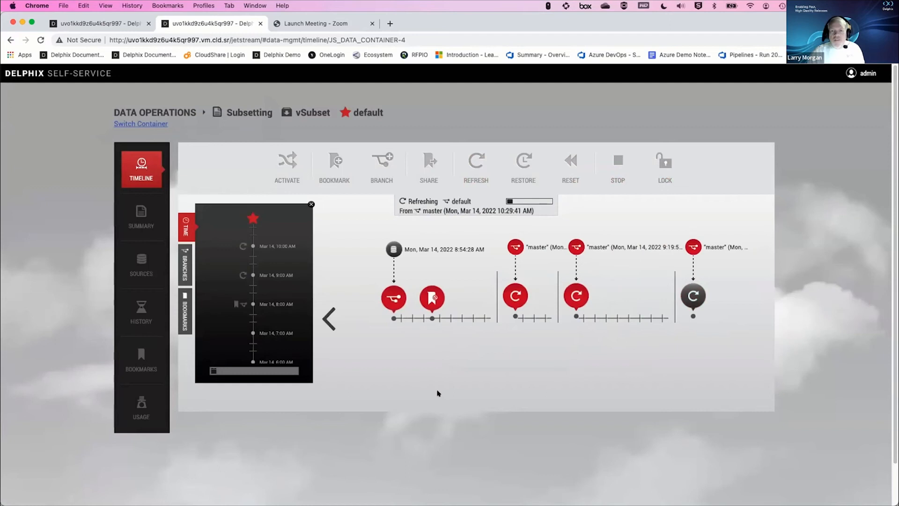
Switch to MySQL Workbench to check the orders_test row counts on the v2 Subset connection, and return to Delphix Management in Chrome.
key(super+Tab)
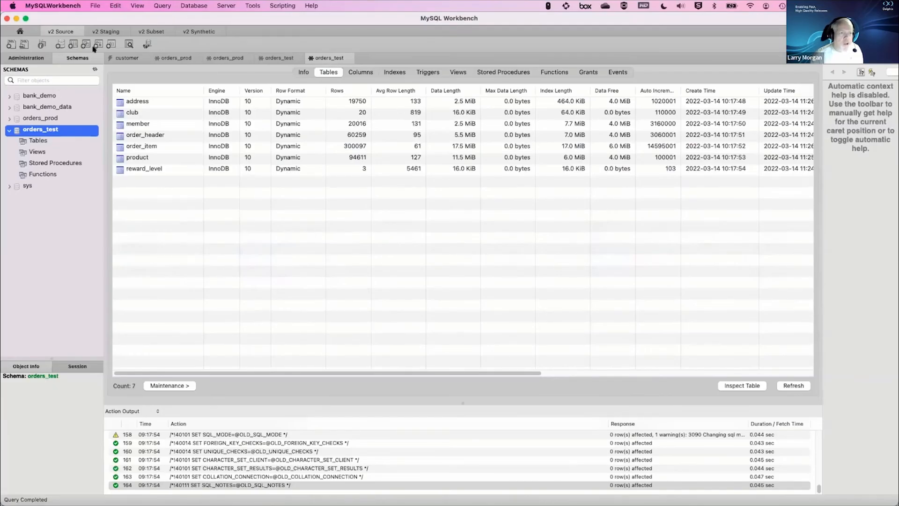
click(186, 32)
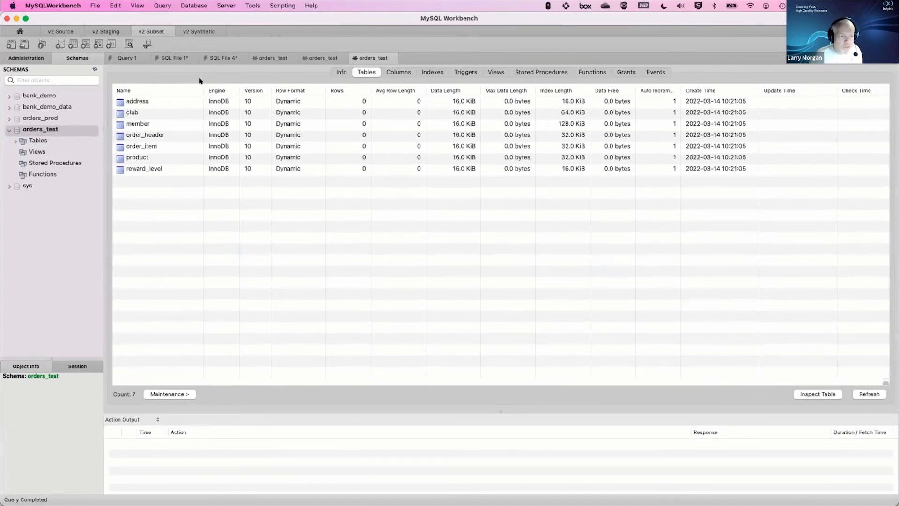
key(super+Tab)
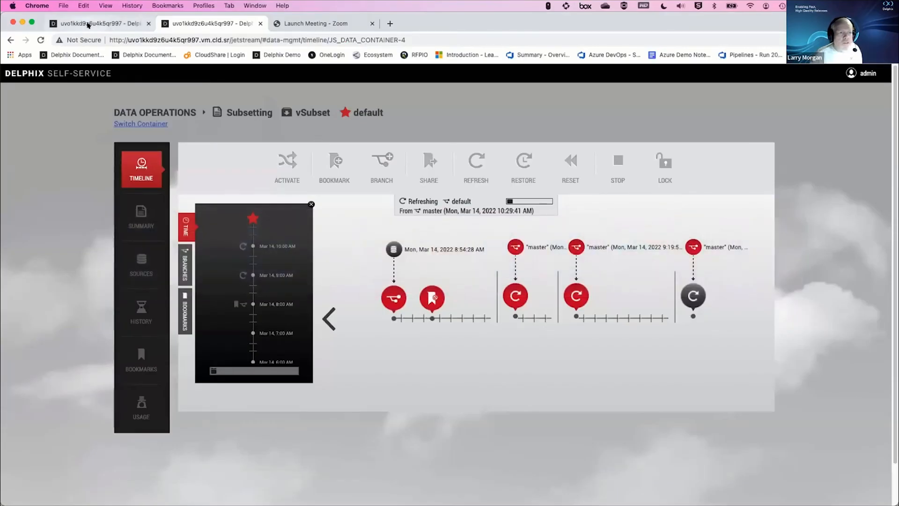
click(88, 25)
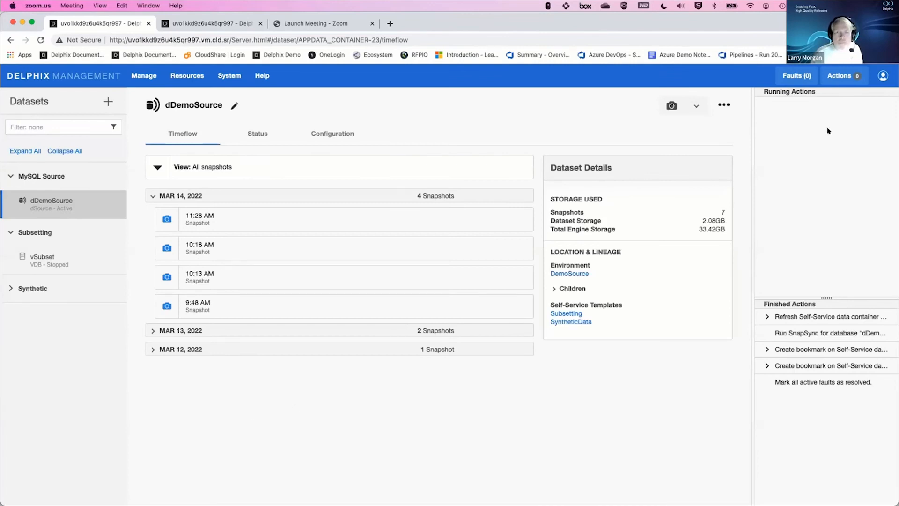
Switch to MySQL Workbench, open another Schema Inspector for orders_test on v2 Subset and check the table row counts.
key(super+Tab)
key(super+Tab)
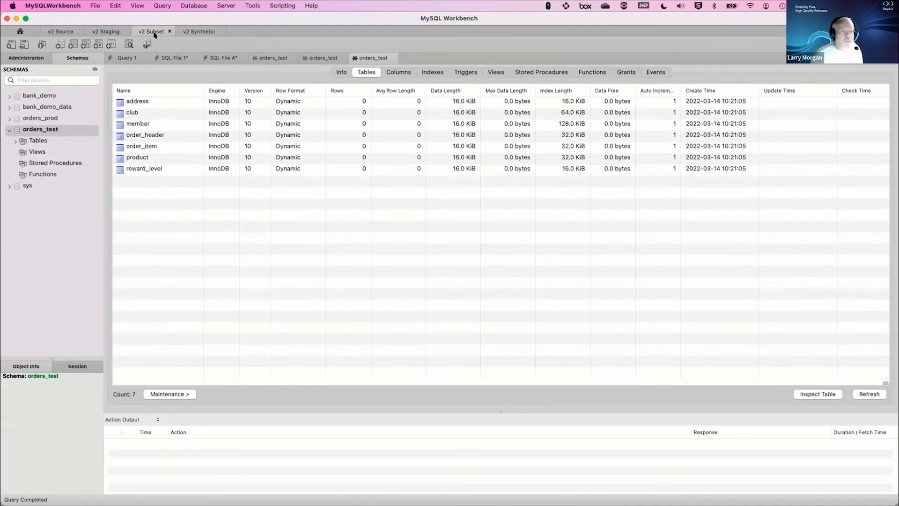
right_click(45, 129)
click(78, 165)
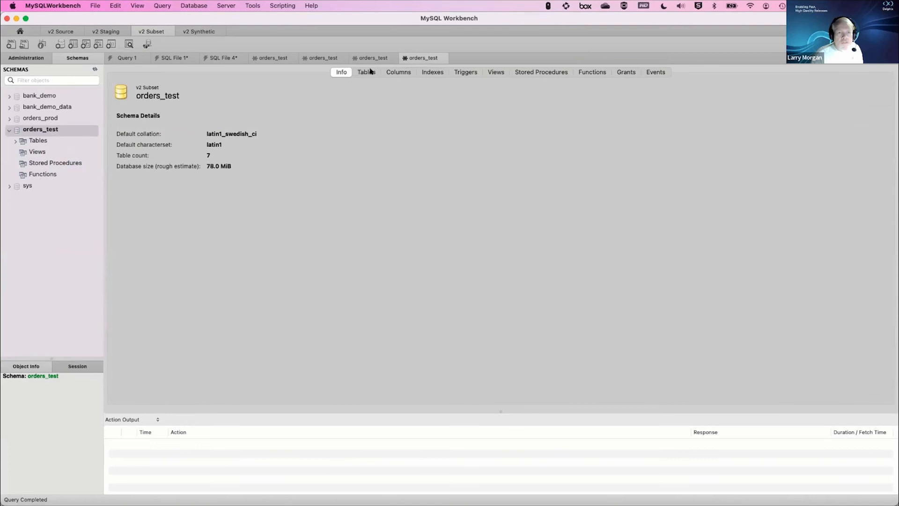
click(370, 71)
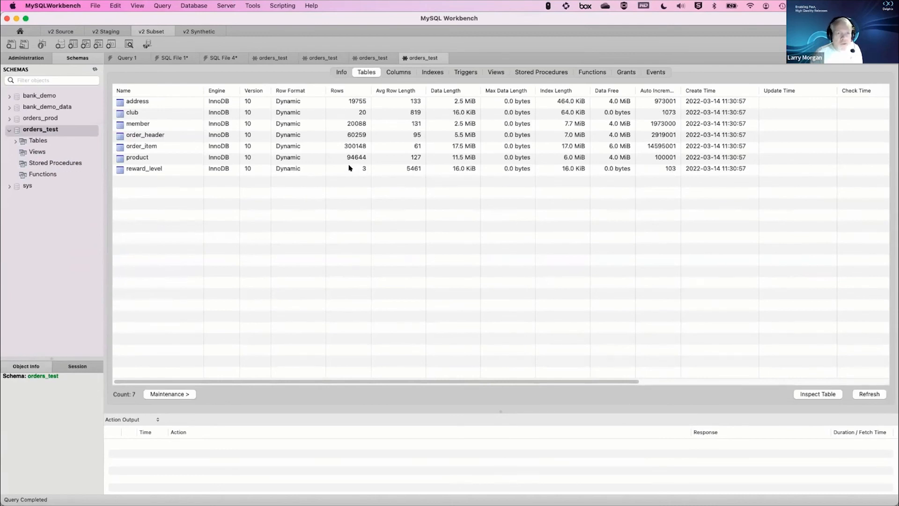
Switch to Delphix Self-Service in Chrome and review the vSubset container's bookmarks and refreshed timeline.
key(super+Tab)
key(super+Tab)
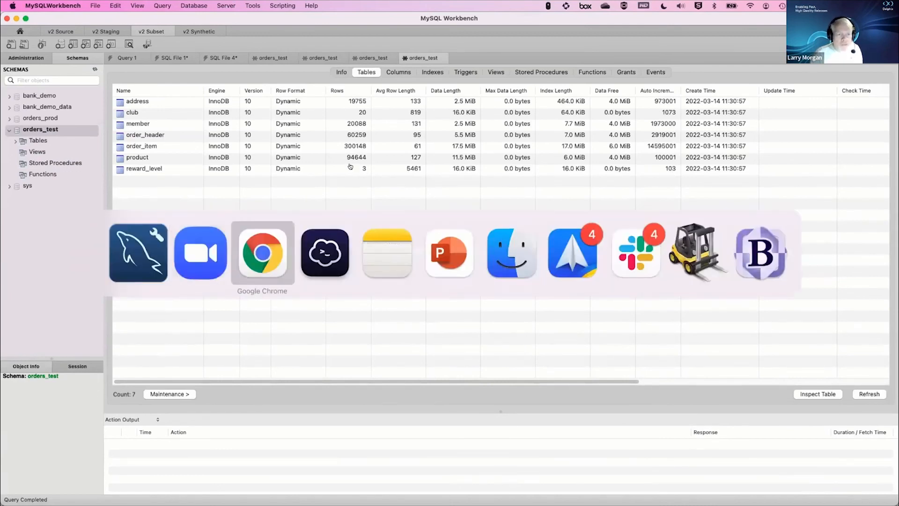
click(201, 27)
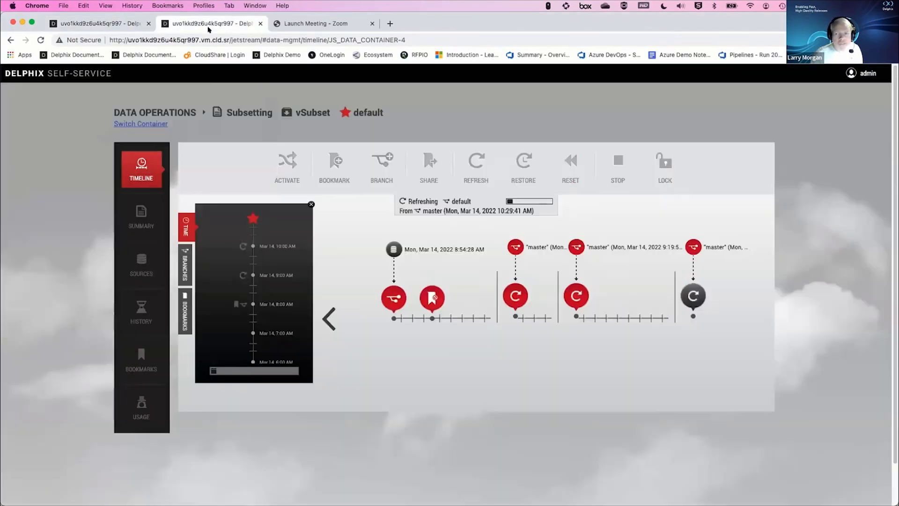
mouse_move(711, 320)
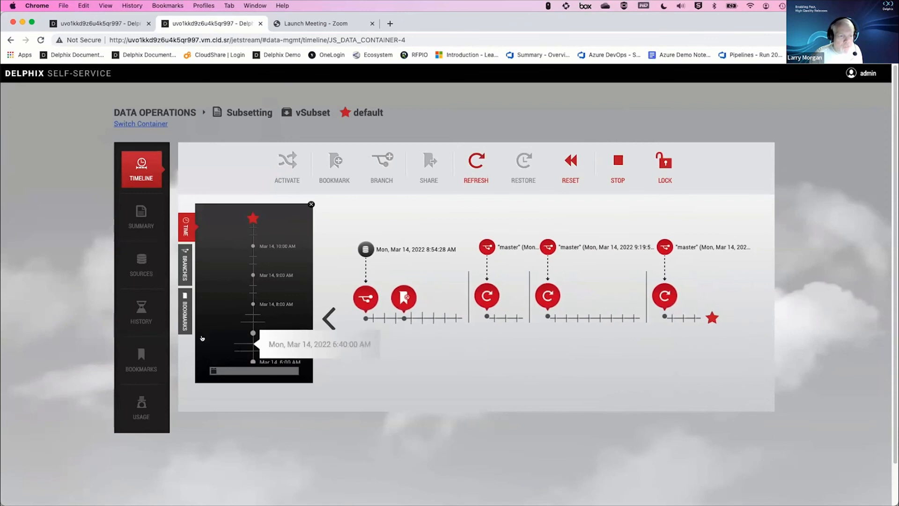
click(139, 358)
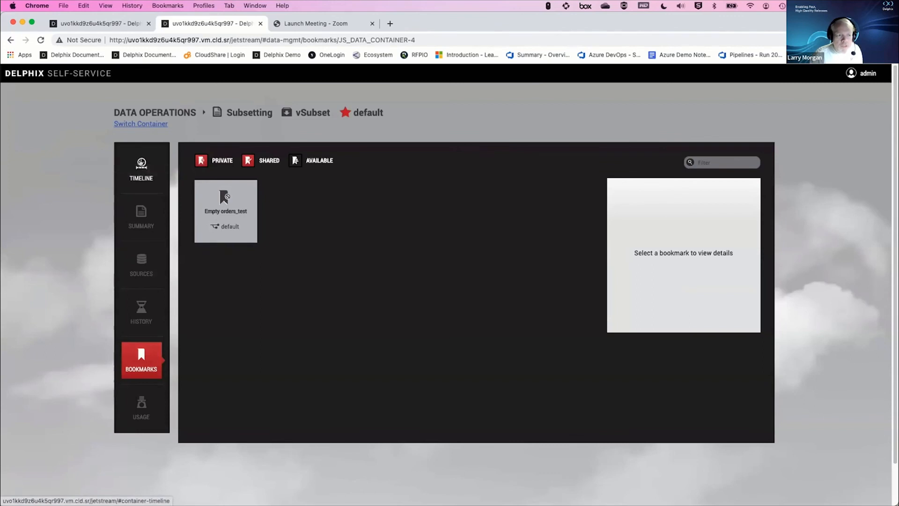
click(141, 163)
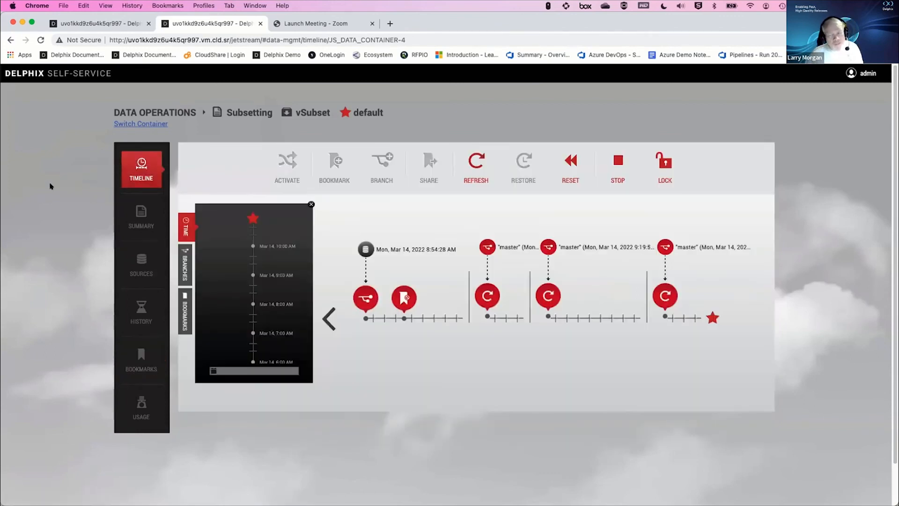